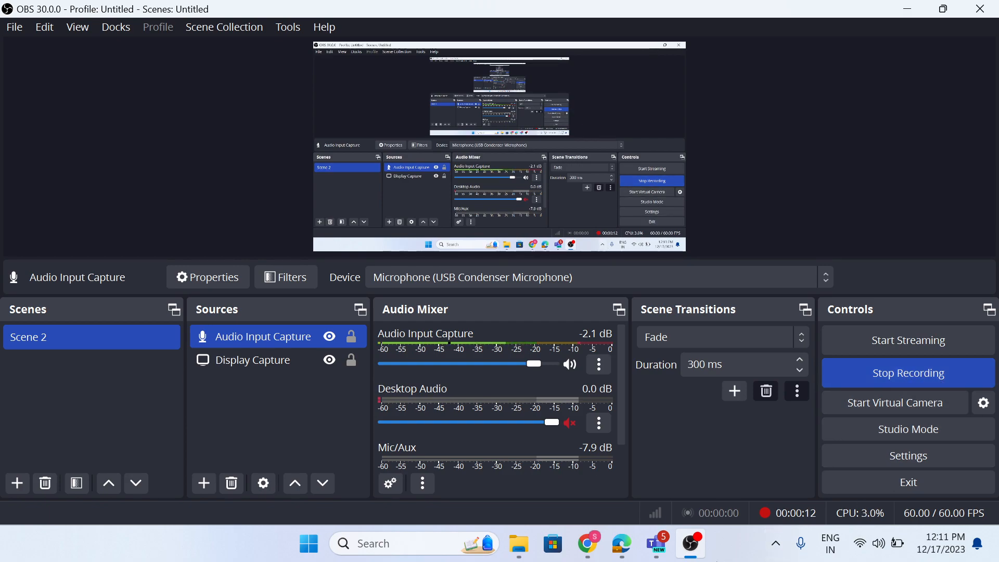
Switch to Chrome and compare the DataSets lists of the sudaksha and firstam-25 Domo instances, dismissing the team invitation.
left_click(593, 542)
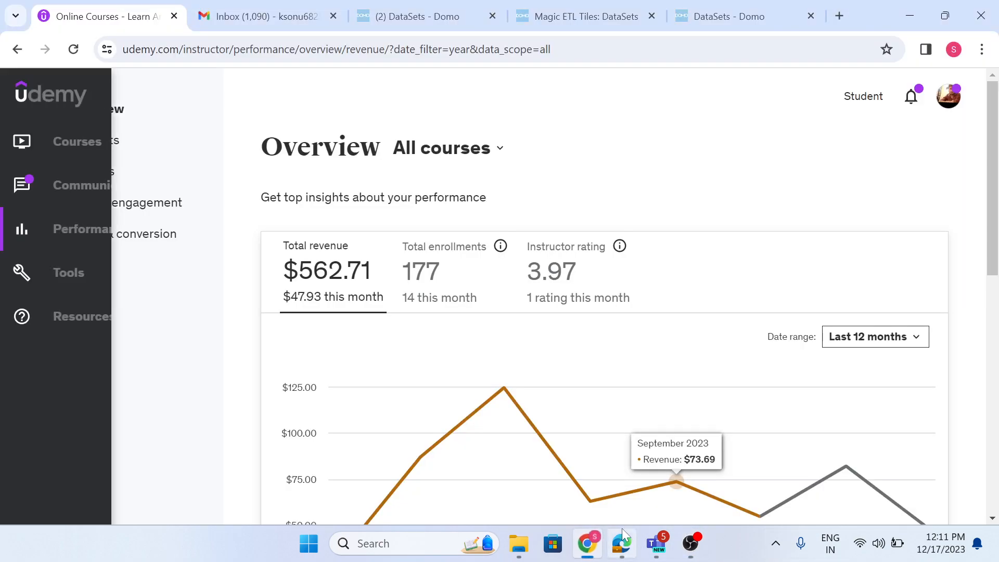
left_click(372, 6)
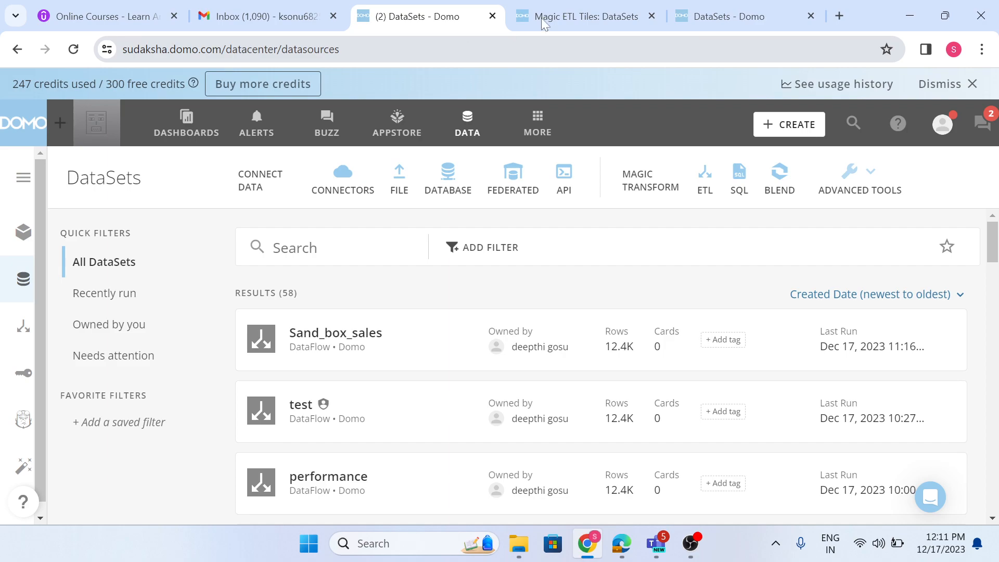
left_click(707, 10)
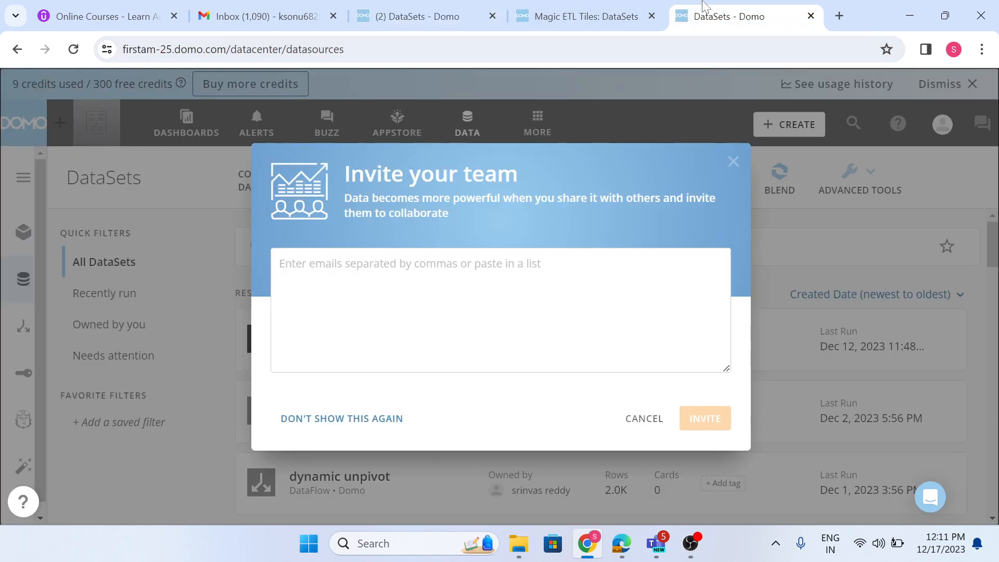
left_click(734, 162)
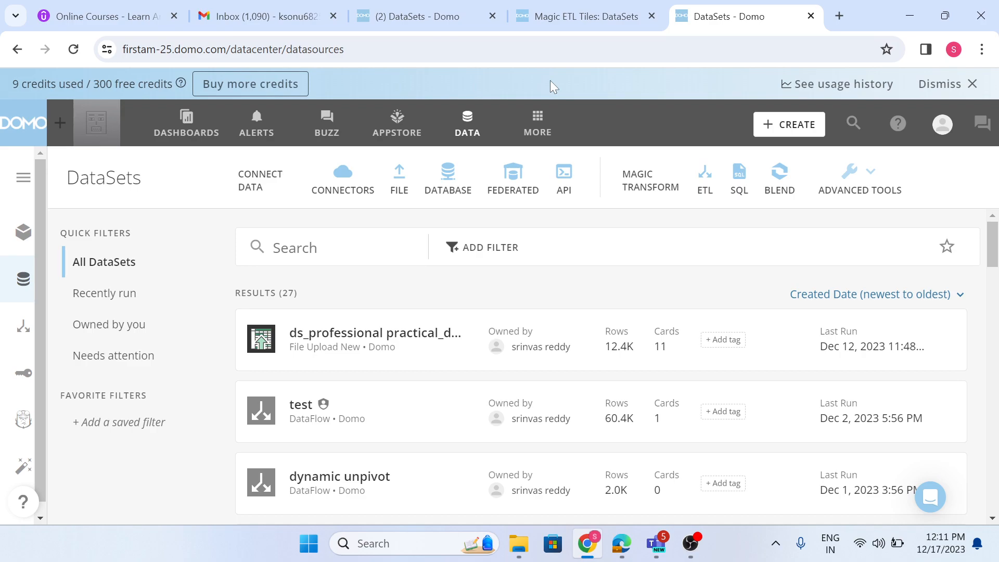
left_click(409, 13)
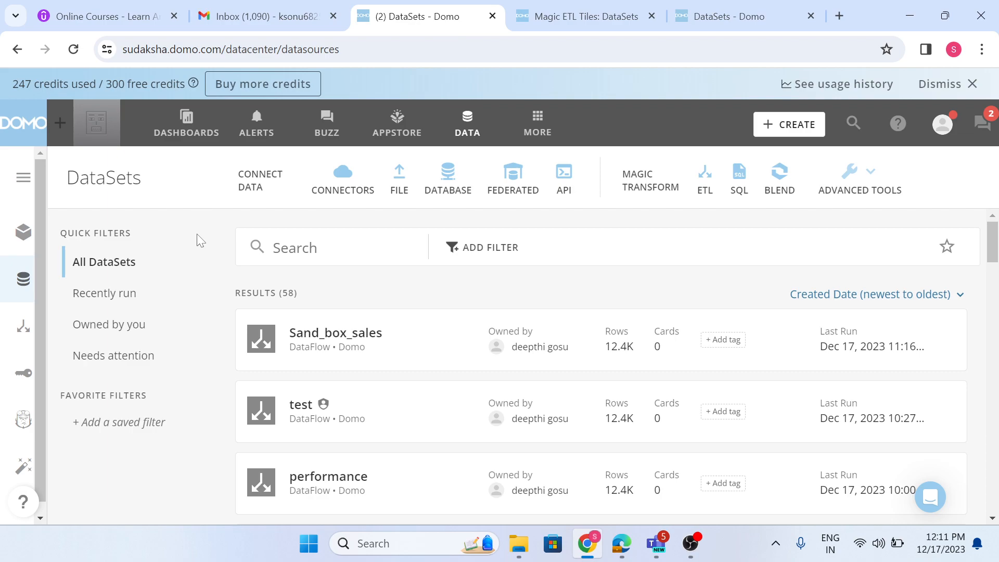
Check the Sand_box_sales overview, then look for the ds_professional practical source dataset in the sudaksha and firstam-25 DataSets lists.
left_click(405, 357)
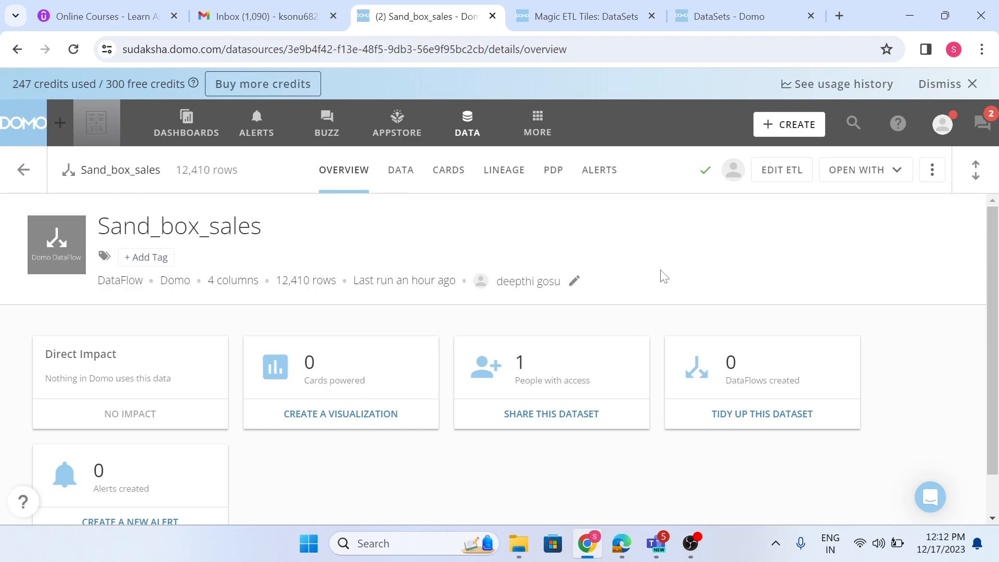
left_click(468, 125)
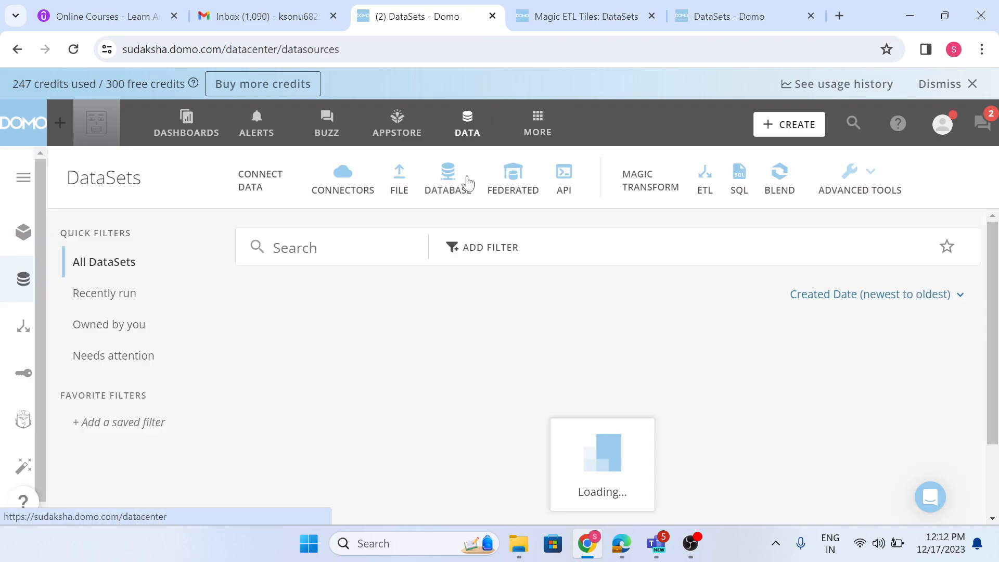
scroll(327, 368, "down", 5)
scroll(327, 369, "down", 3)
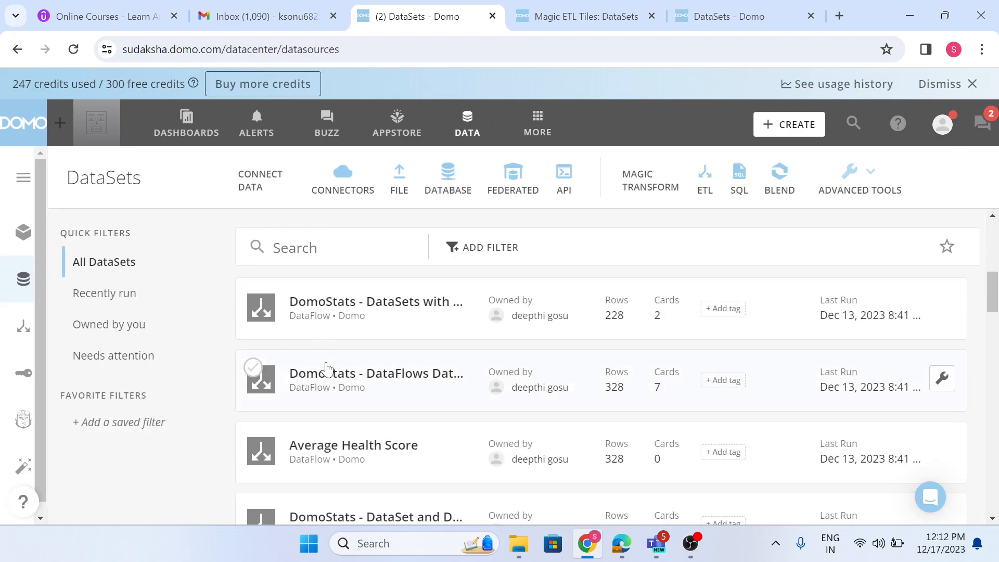
scroll(328, 368, "up", 3)
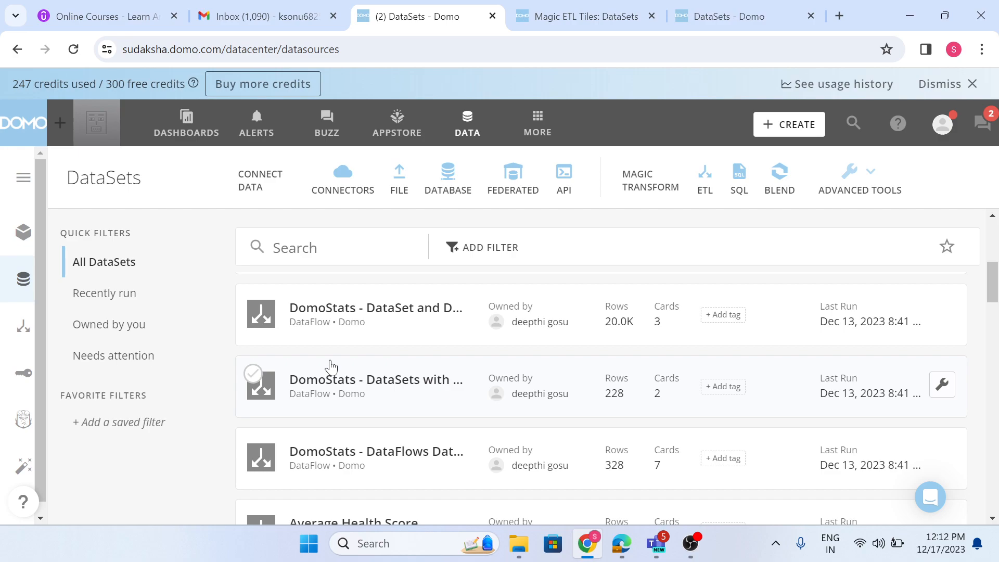
scroll(331, 367, "up", 4)
scroll(396, 406, "down", 6)
scroll(400, 419, "down", 5)
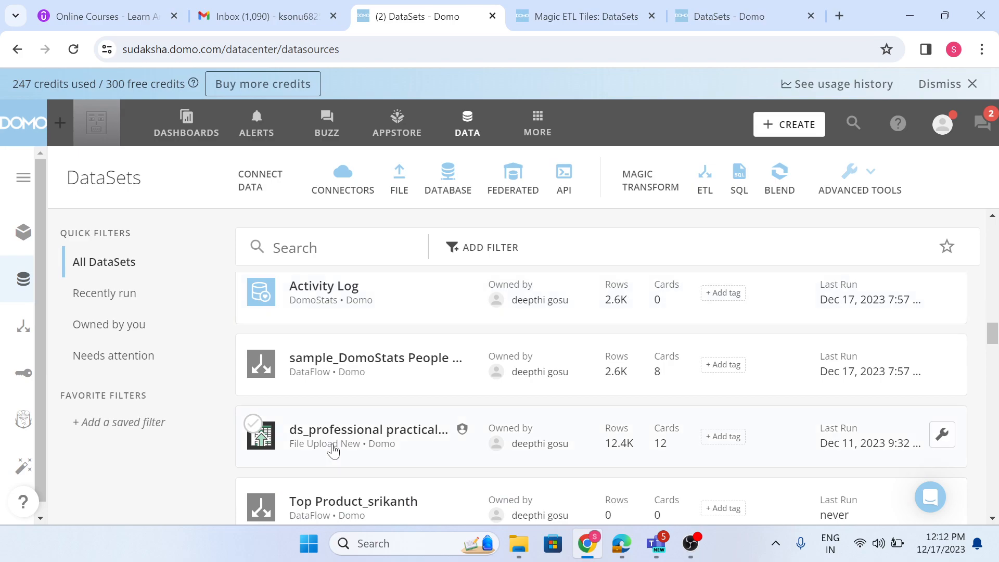
left_click(759, 14)
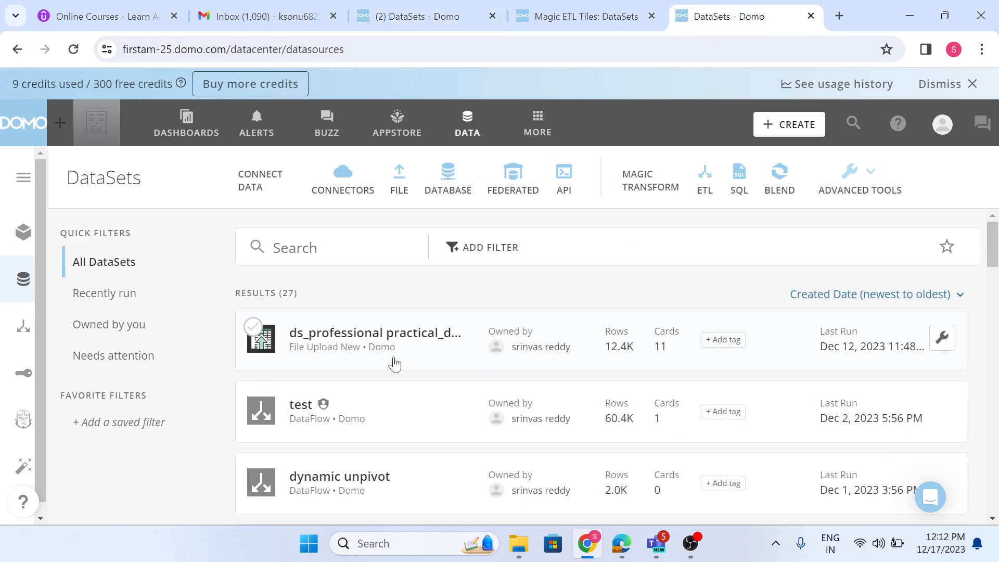
left_click(431, 27)
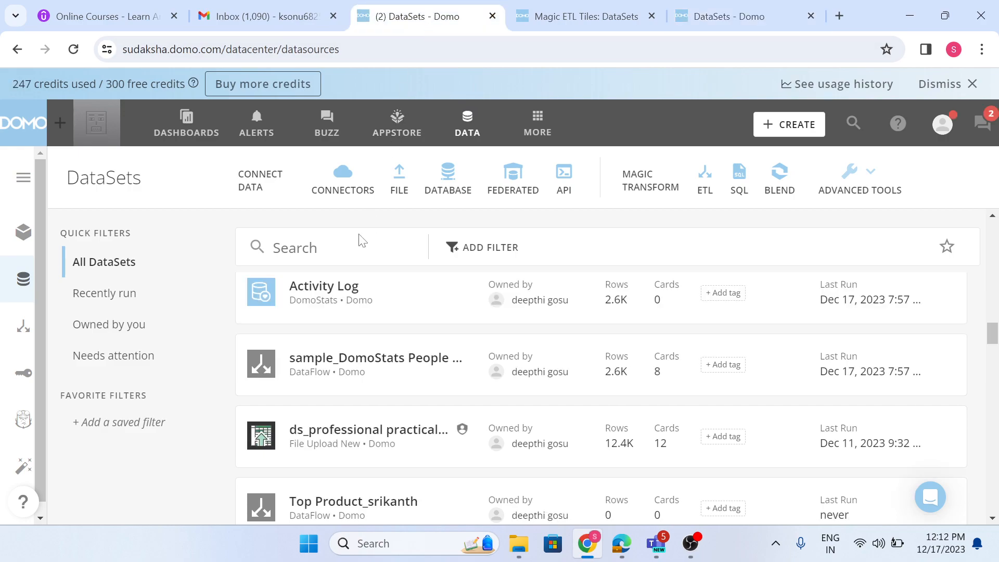
scroll(413, 380, "up", 15)
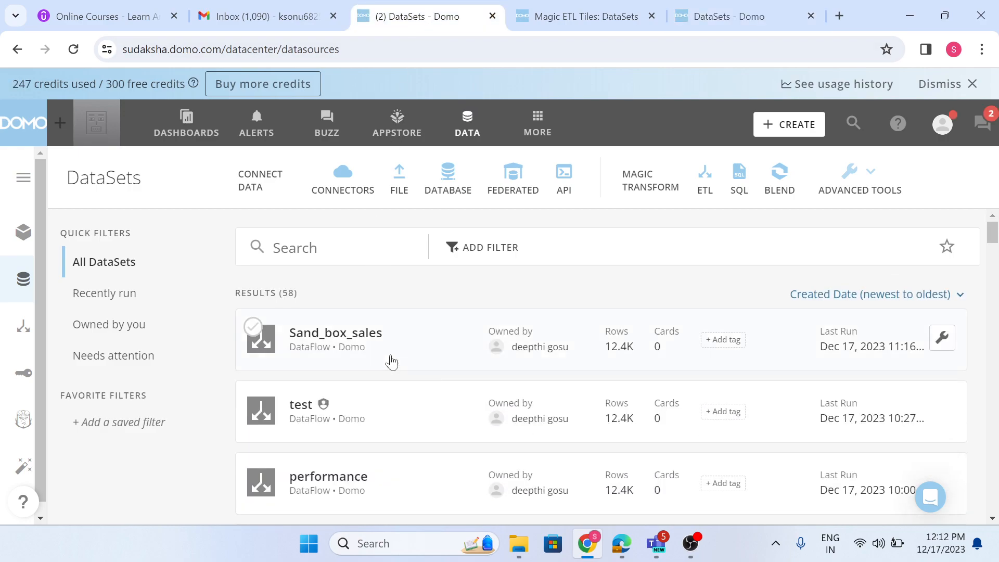
Open the DataFlow behind the Sand_box_sales dataset in the sudaksha instance and review its input and output datasets.
left_click(357, 346)
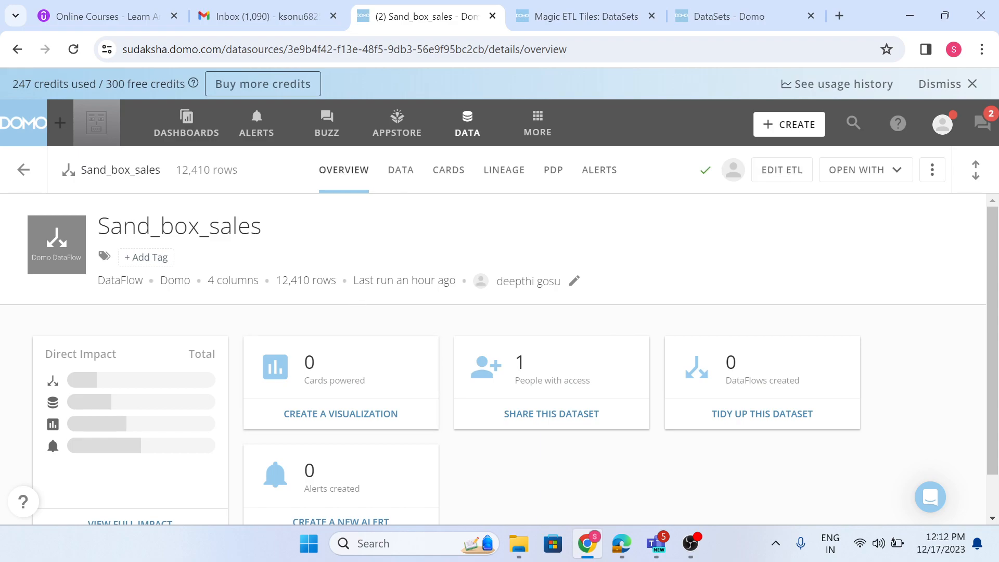
left_click(939, 173)
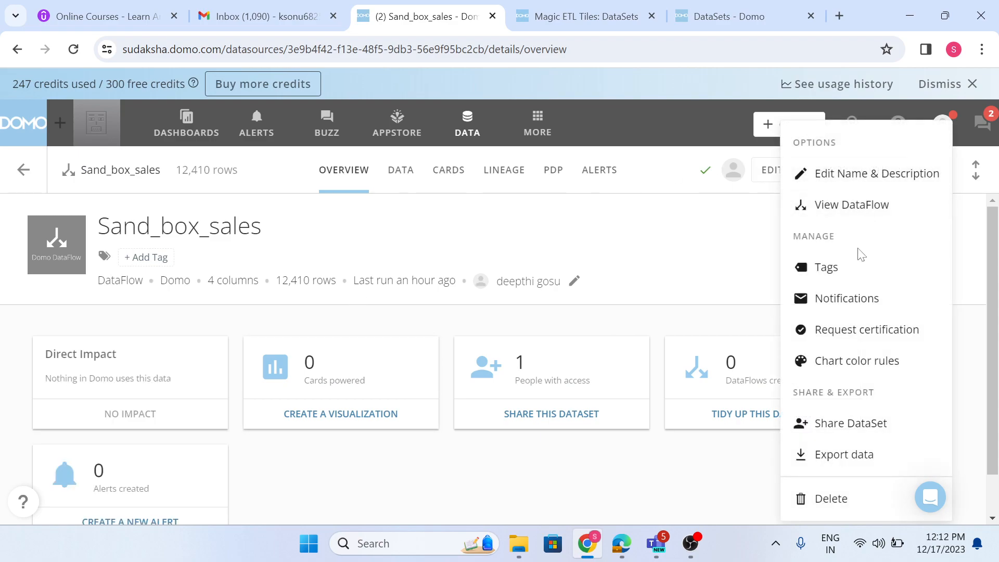
left_click(859, 204)
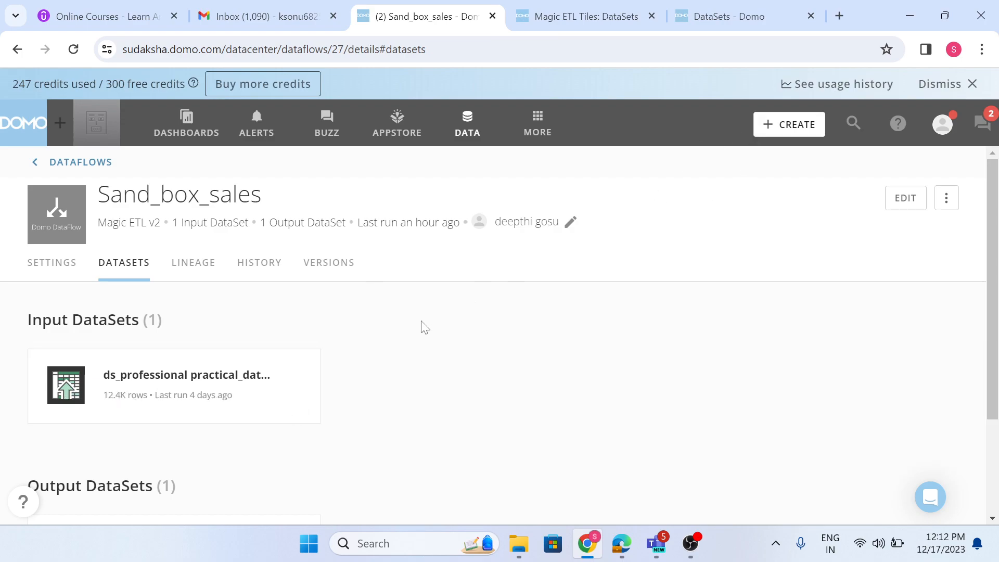
scroll(424, 326, "down", 3)
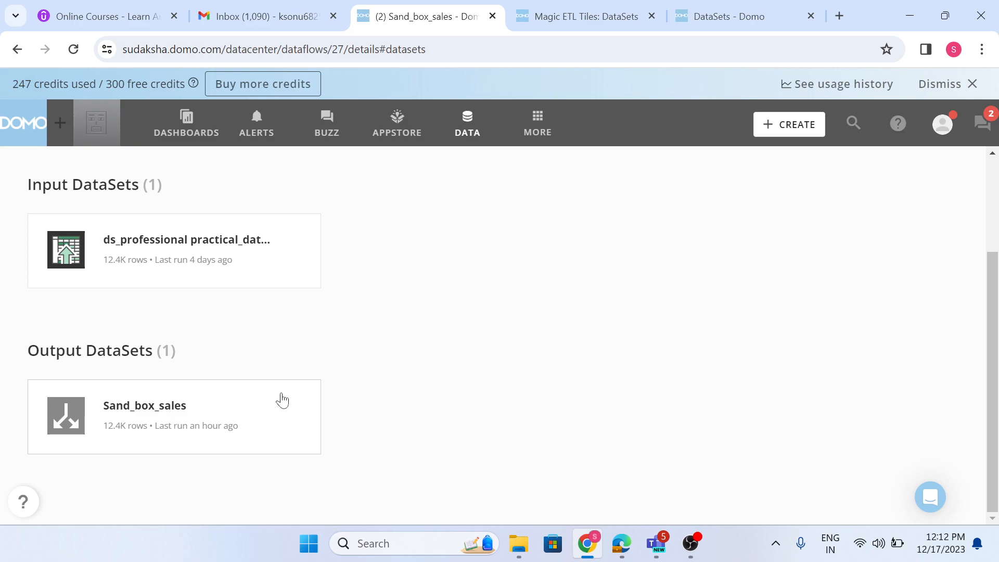
scroll(392, 367, "up", 3)
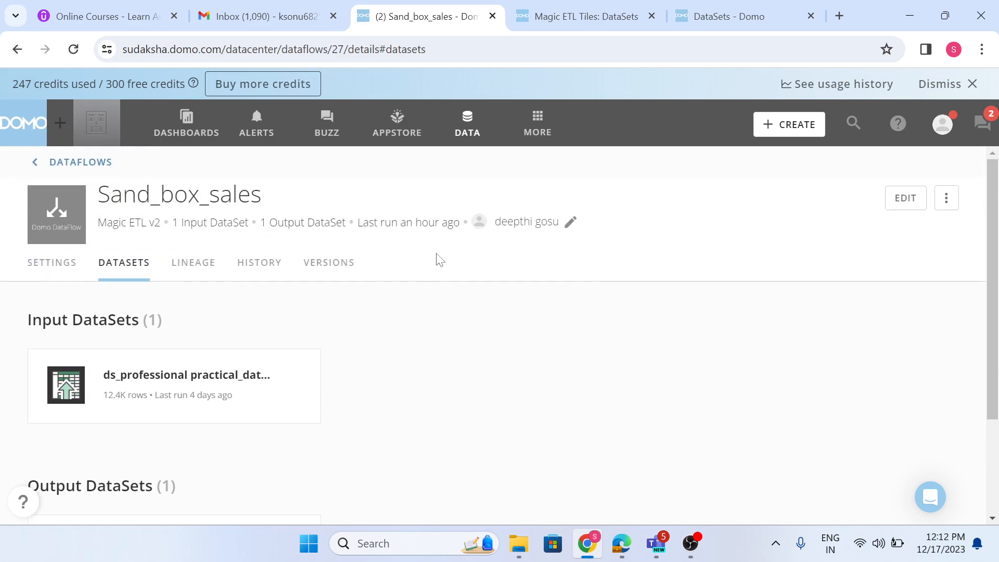
Start a new Sandbox repository in the Admin area, named sales_df, with DataFlows as the object type.
left_click(537, 126)
left_click(414, 183)
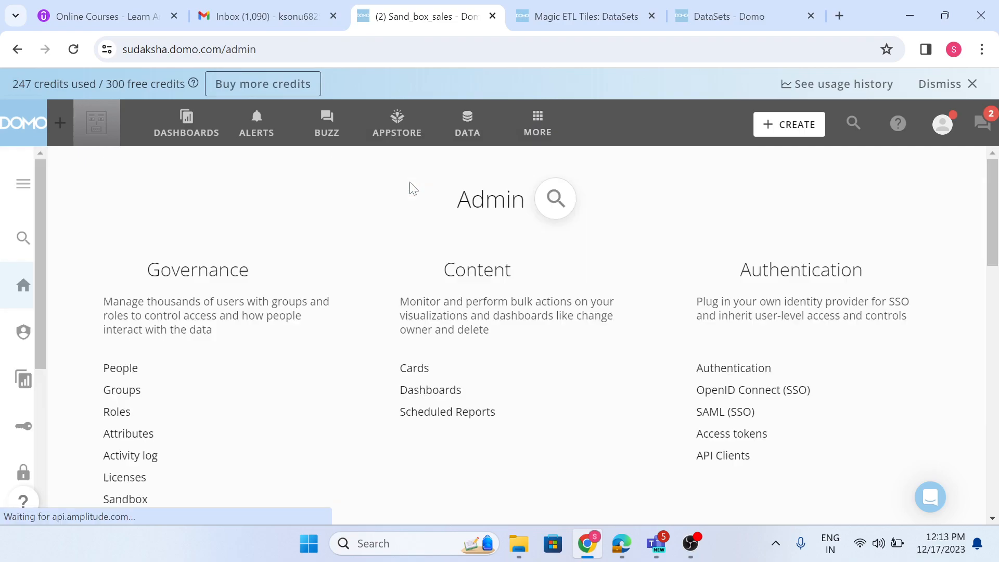
left_click(128, 422)
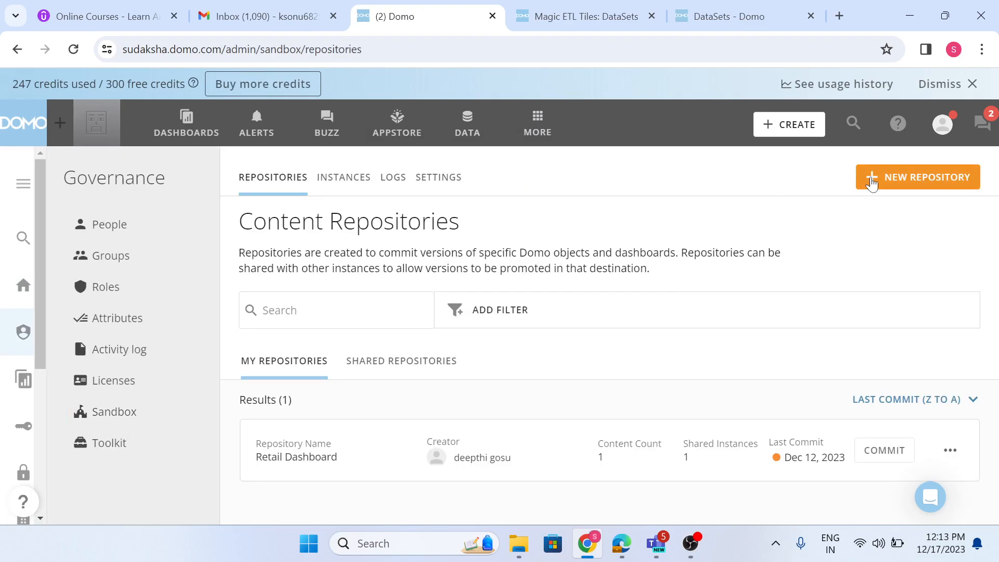
left_click(872, 178)
left_click(311, 234)
type("sa")
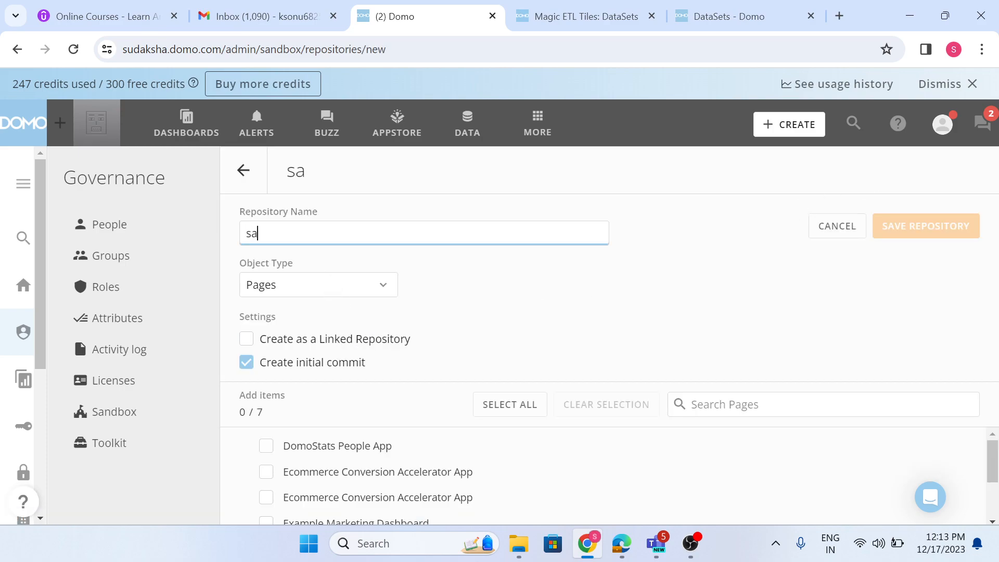
type("les_df")
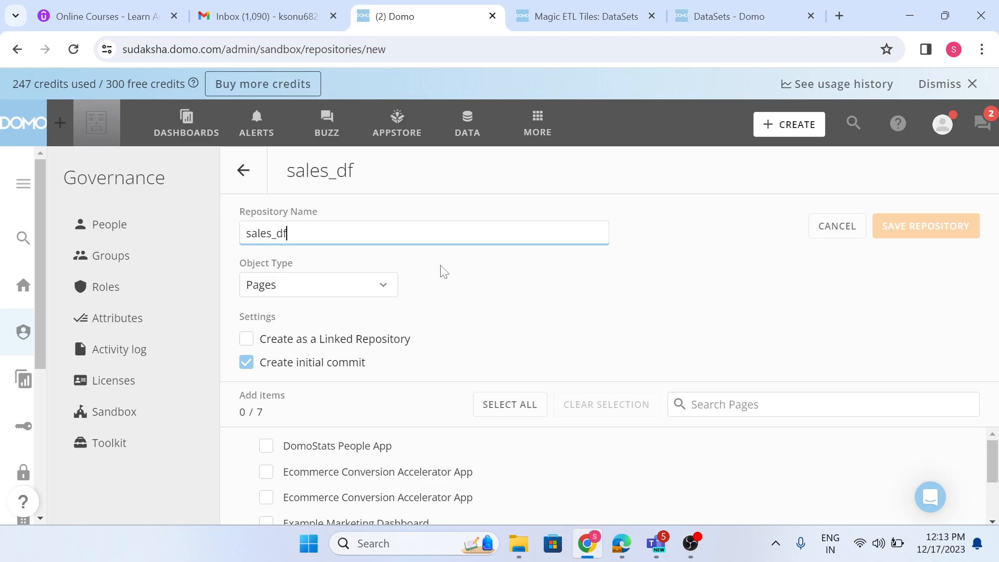
left_click(366, 283)
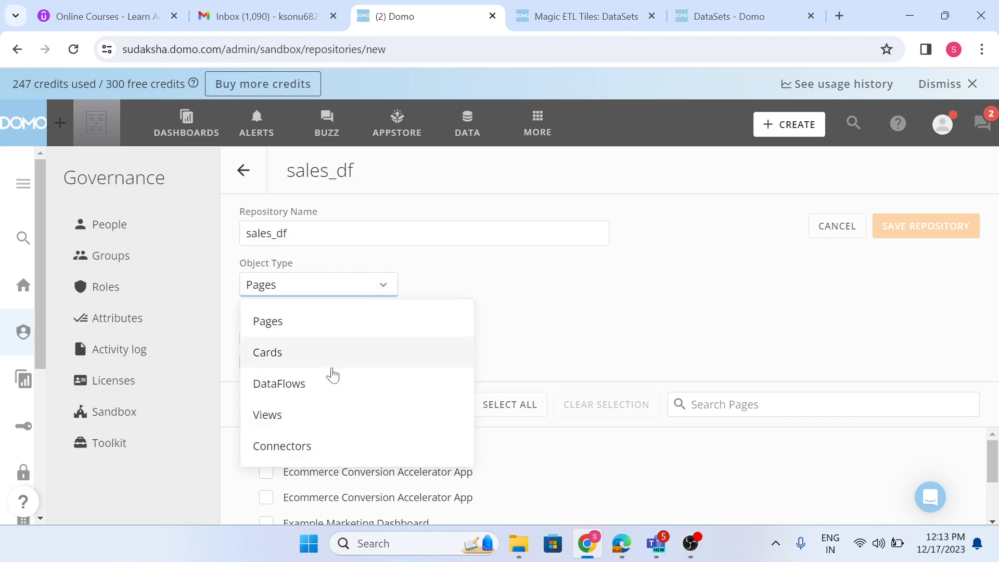
left_click(333, 381)
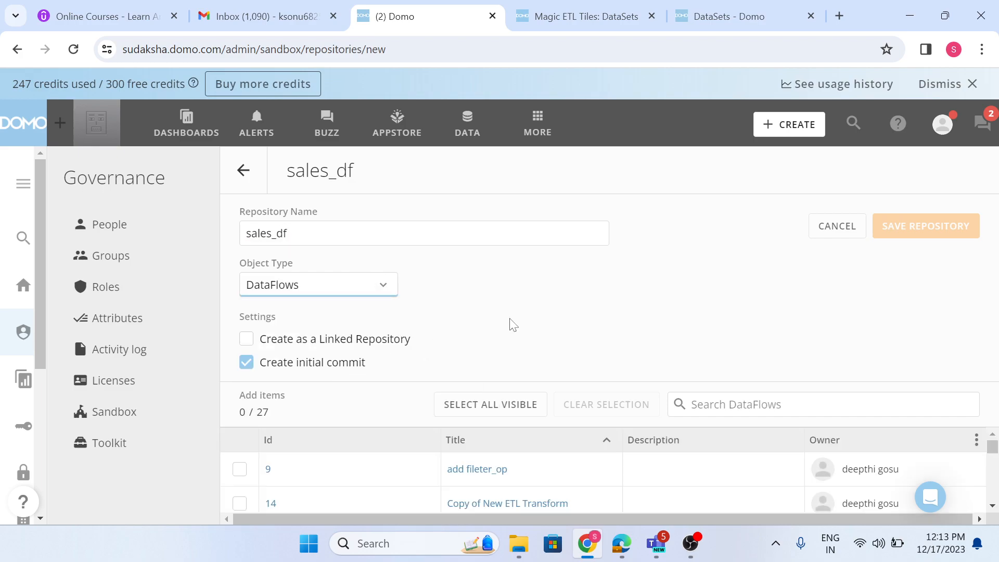
Search the DataFlows for "san", add Sand_box_sales to the repository, and save it with an initial commit.
left_click(864, 409)
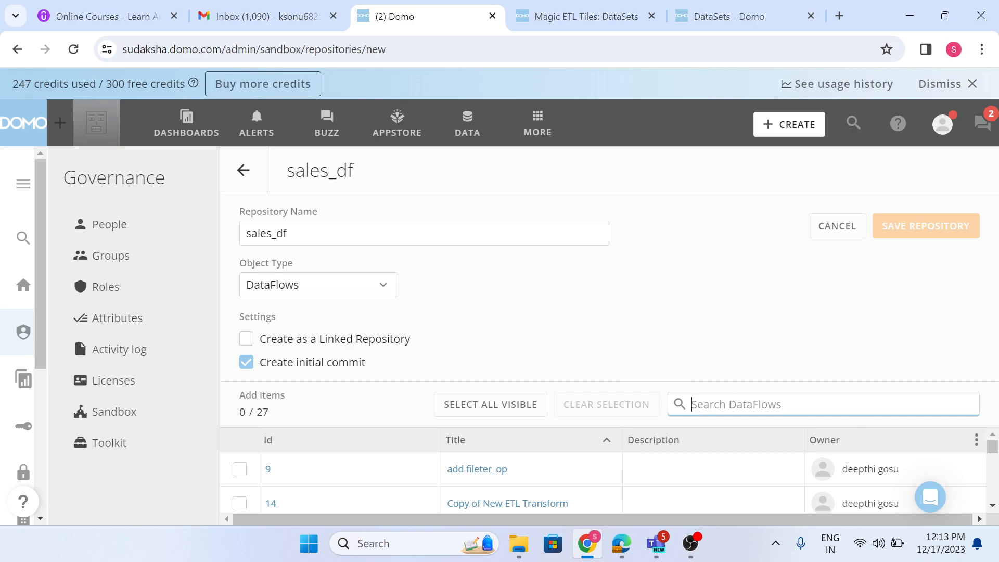
type("san")
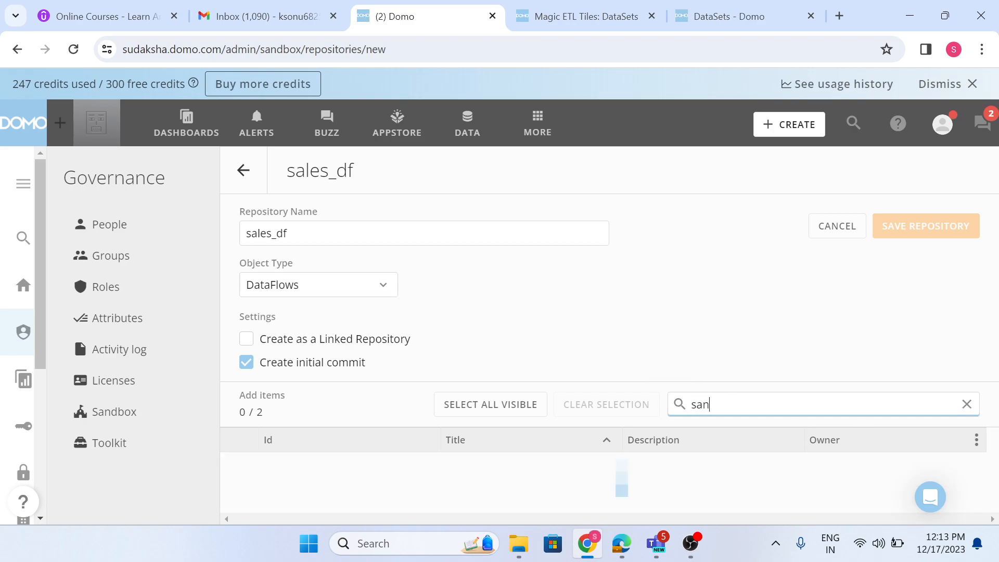
left_click(239, 470)
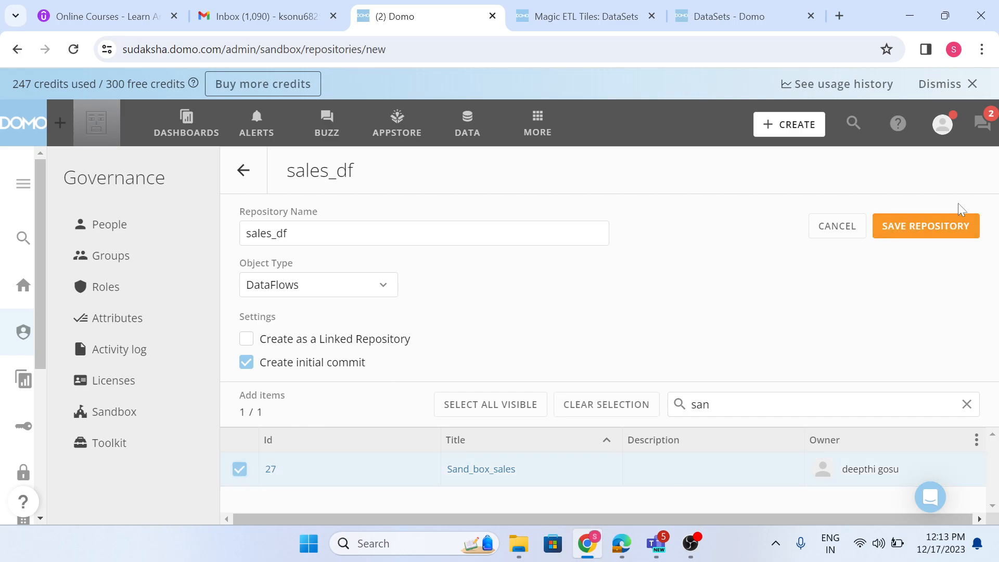
left_click(923, 227)
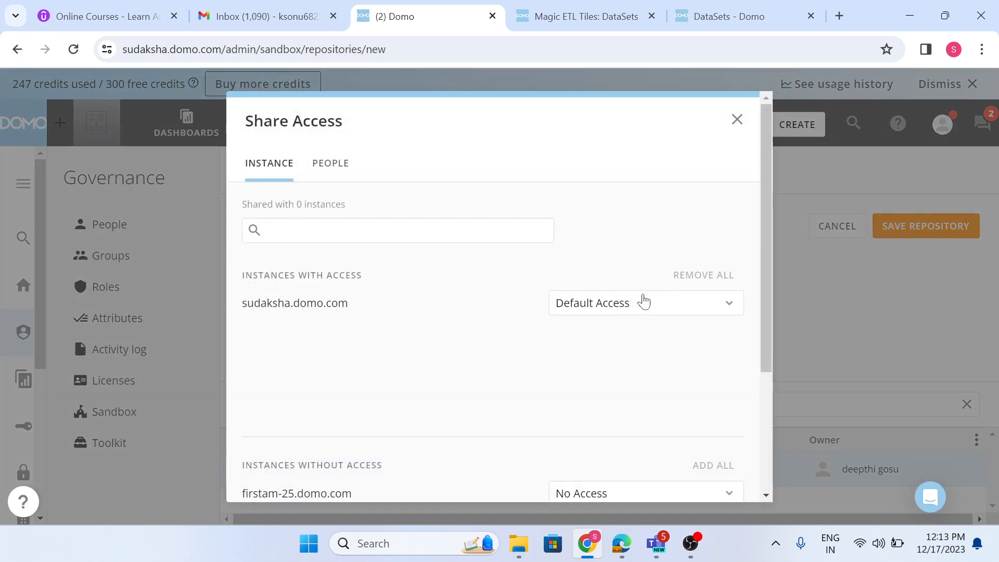
Share the repository with the firstam-25.domo.com instance by granting it Can Promote access, and check the list of instances with access.
left_click(661, 316)
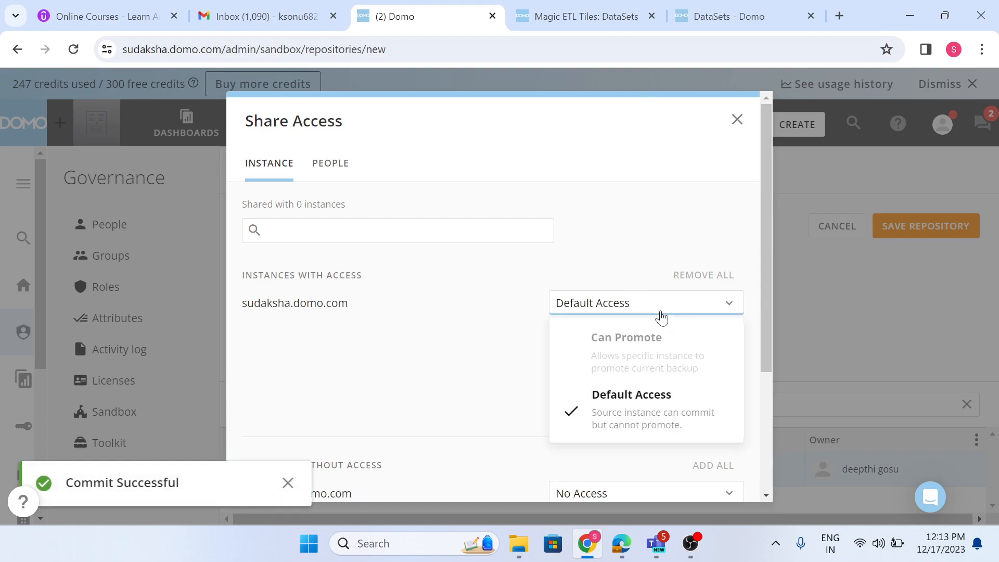
left_click(518, 365)
scroll(518, 380, "down", 3)
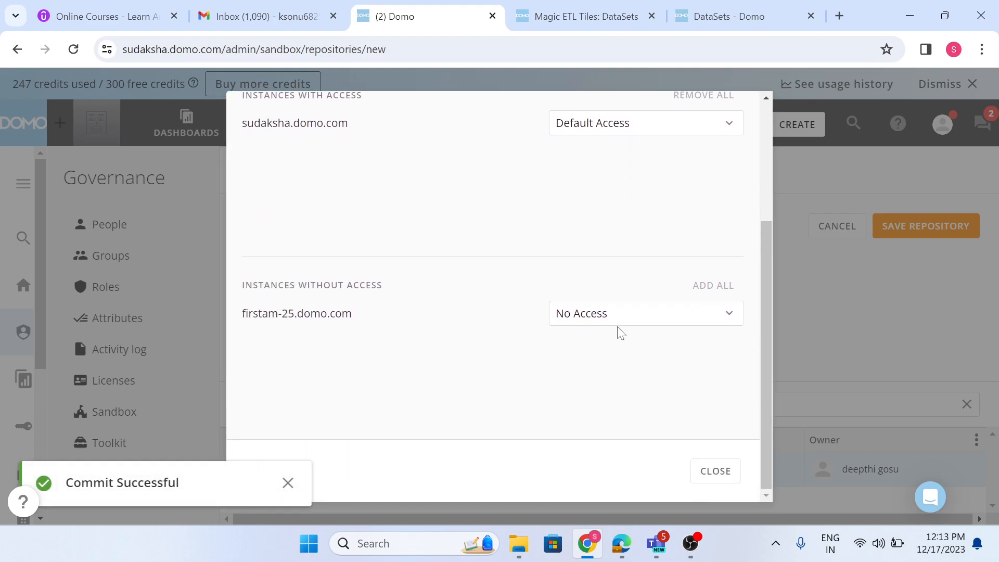
left_click(638, 322)
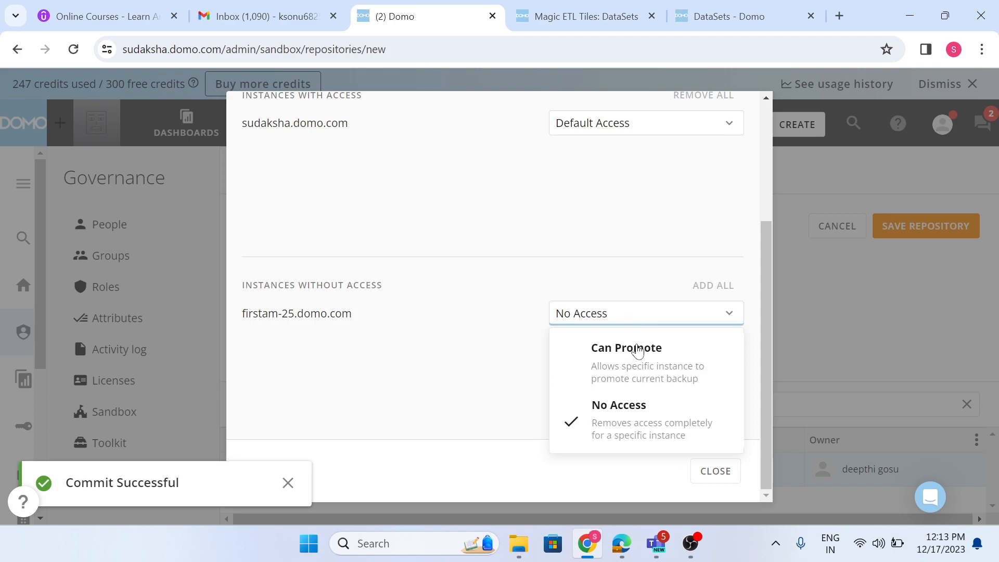
left_click(635, 356)
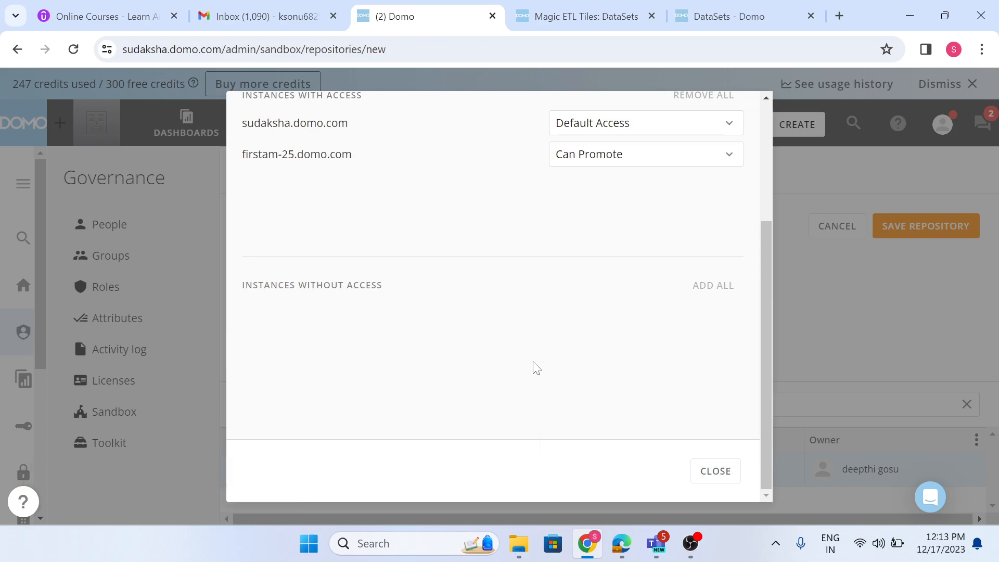
scroll(540, 312, "up", 3)
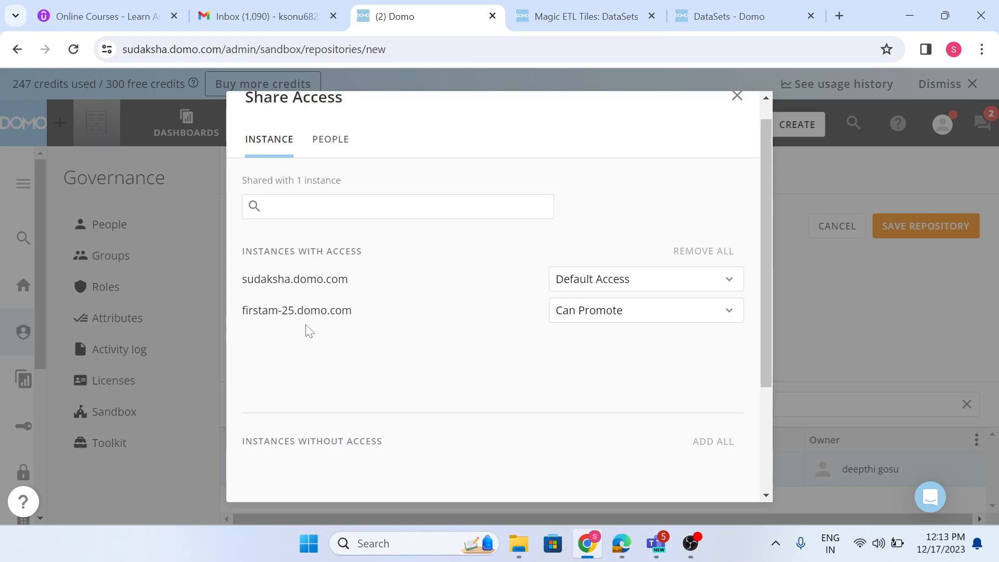
left_click_drag(241, 311, 352, 311)
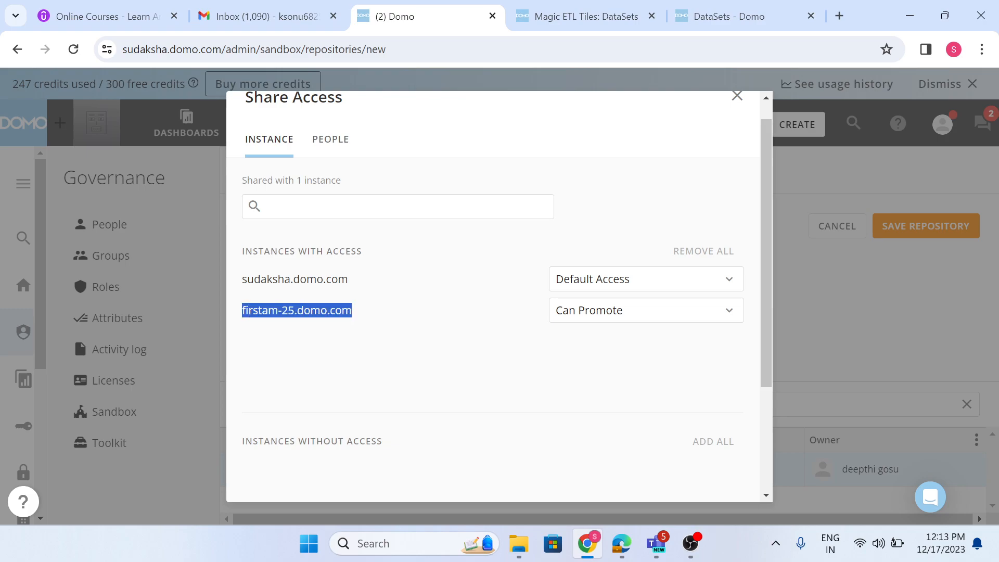
scroll(363, 313, "up", 1)
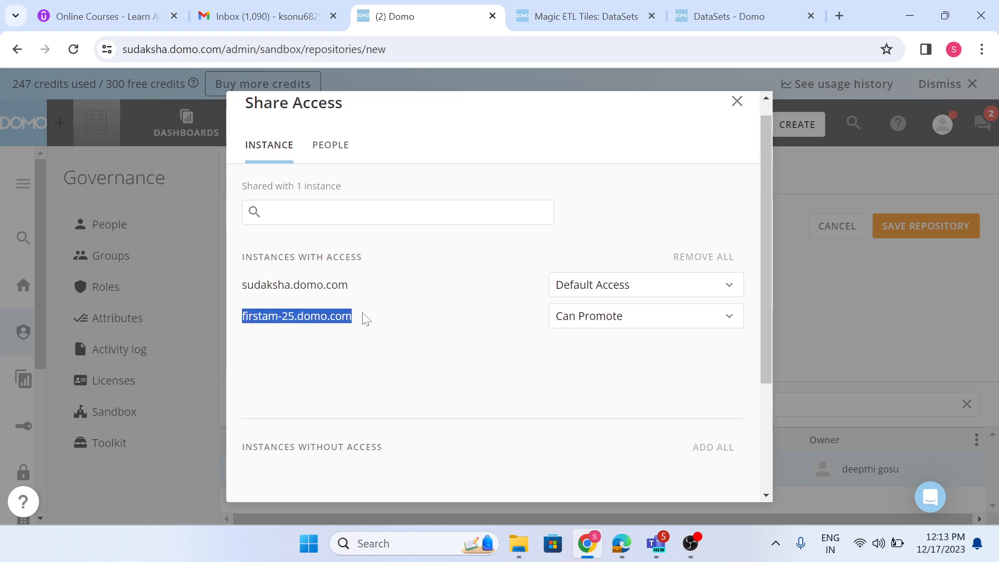
Finish sharing sales_df, switch to the firstam-25.domo.com instance, and open the shared repositories in its Sandbox admin area.
left_click(738, 118)
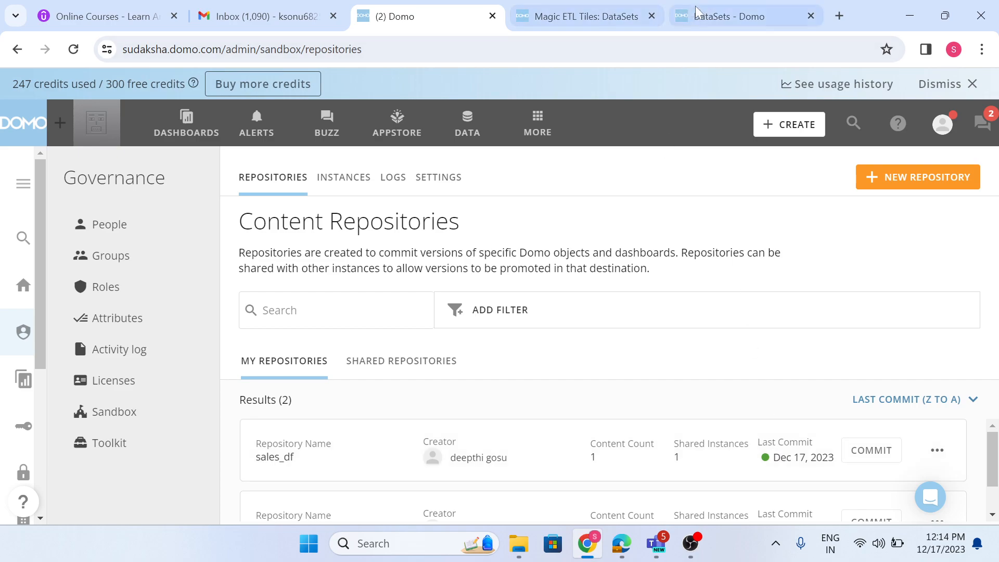
left_click(716, 16)
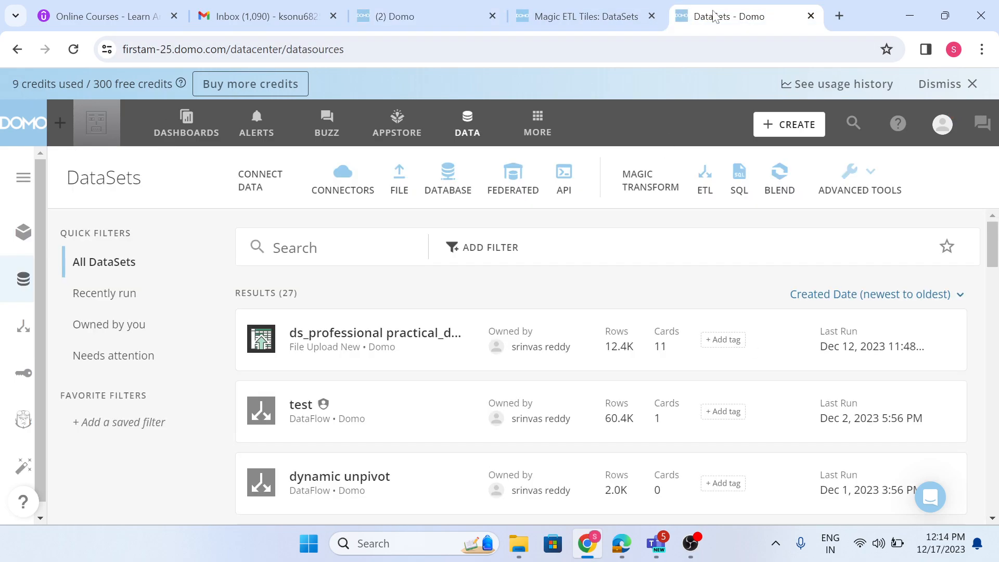
left_click(531, 133)
left_click(432, 187)
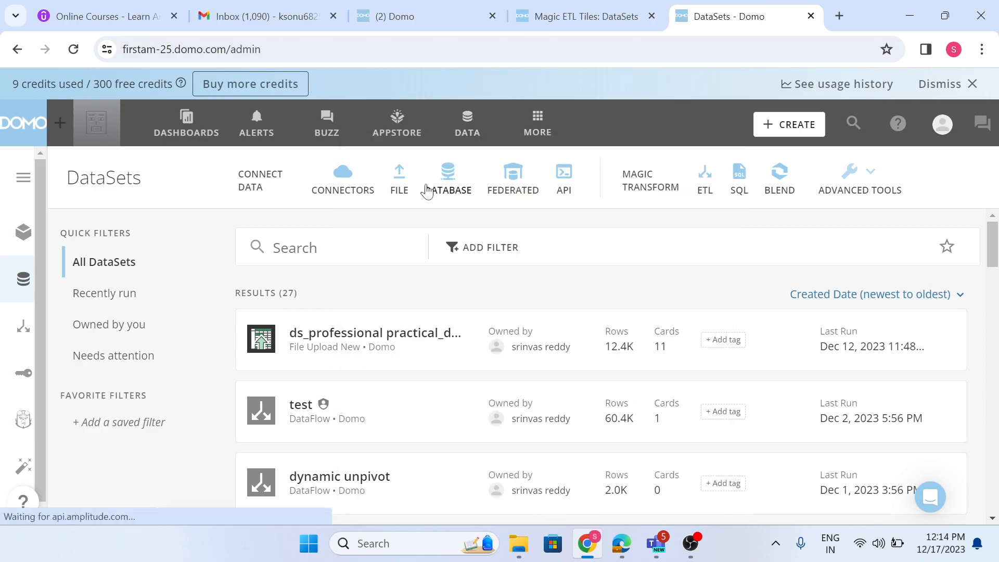
scroll(208, 381, "down", 3)
left_click(156, 343)
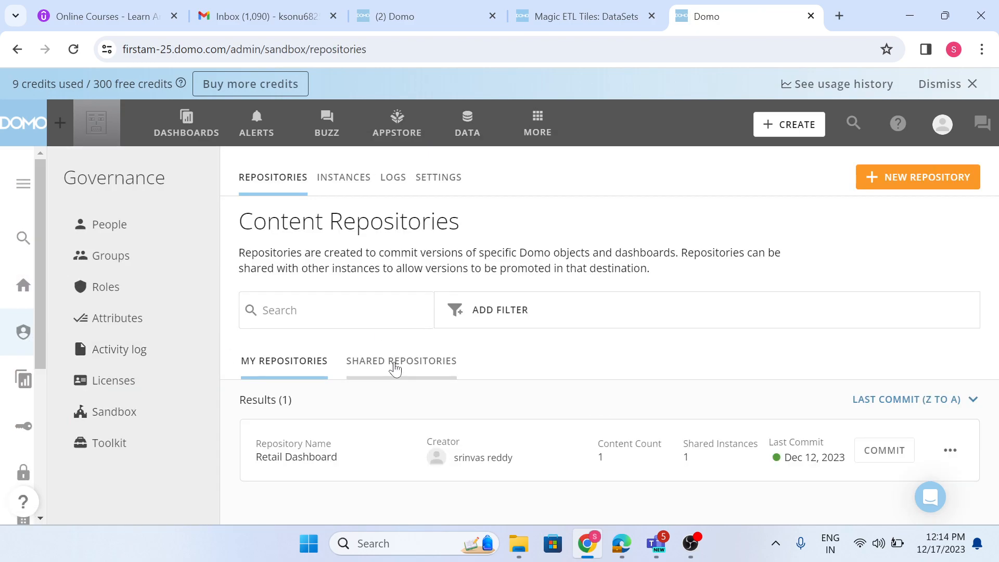
left_click(396, 361)
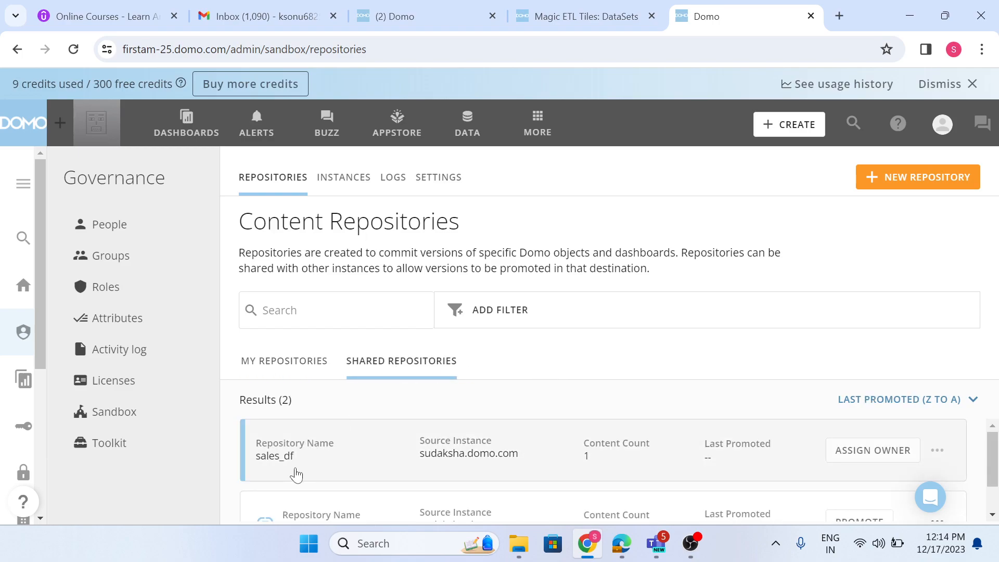
scroll(333, 461, "down", 2)
scroll(350, 461, "up", 2)
Assign the Data Creator / Analyst user as owner of the shared sales_df repository and save.
left_click(843, 452)
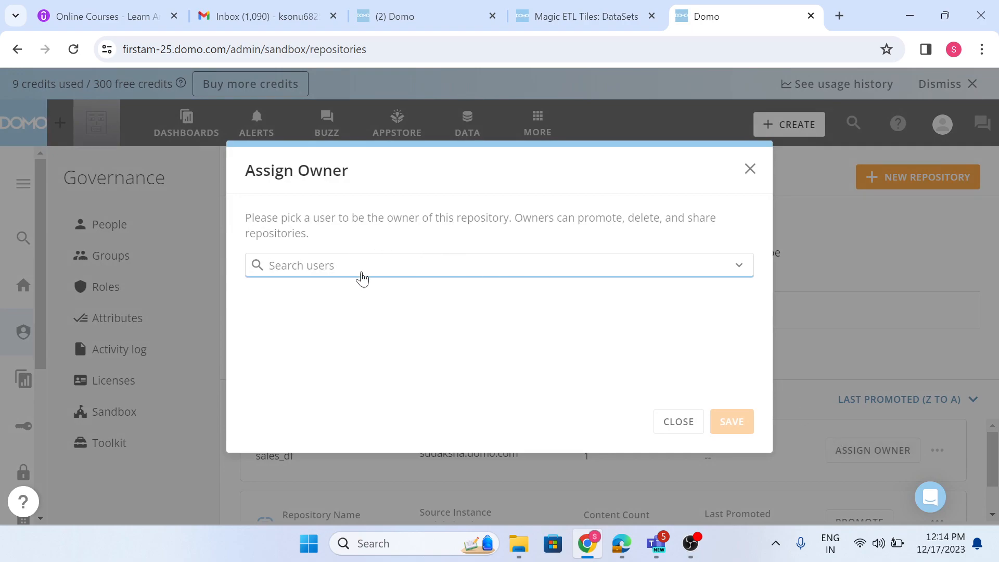
left_click(360, 276)
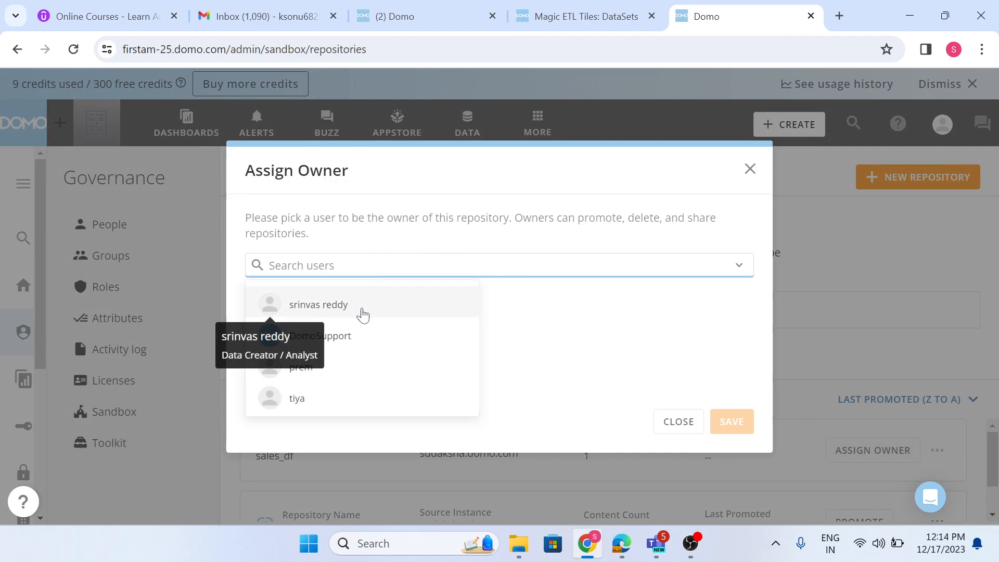
left_click(363, 307)
left_click(727, 420)
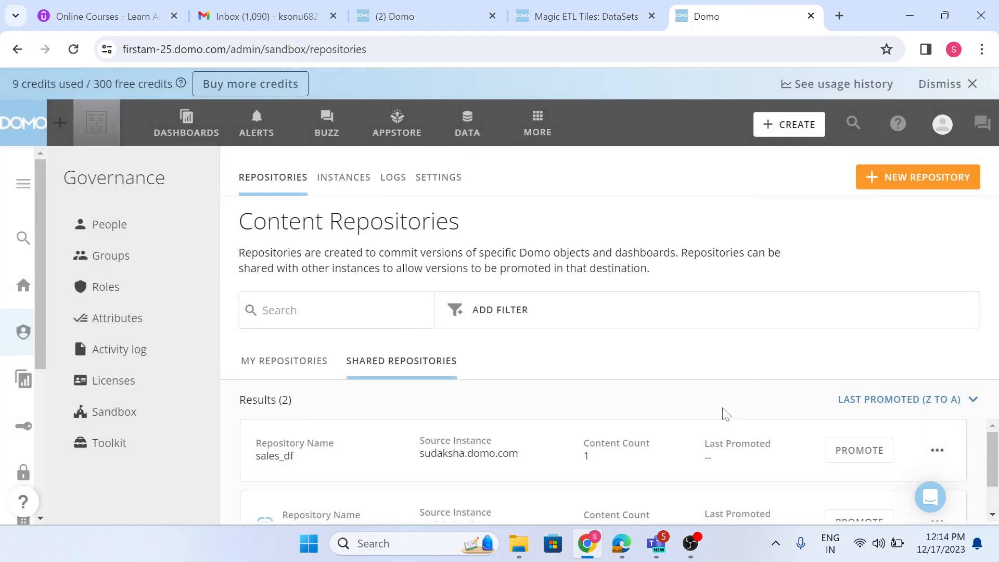
Promote version v1 of sales_df, mapping its ds_professional practical_dataset.xlsx datasource to the ds_professional practical_dataset DataSet.
left_click(871, 452)
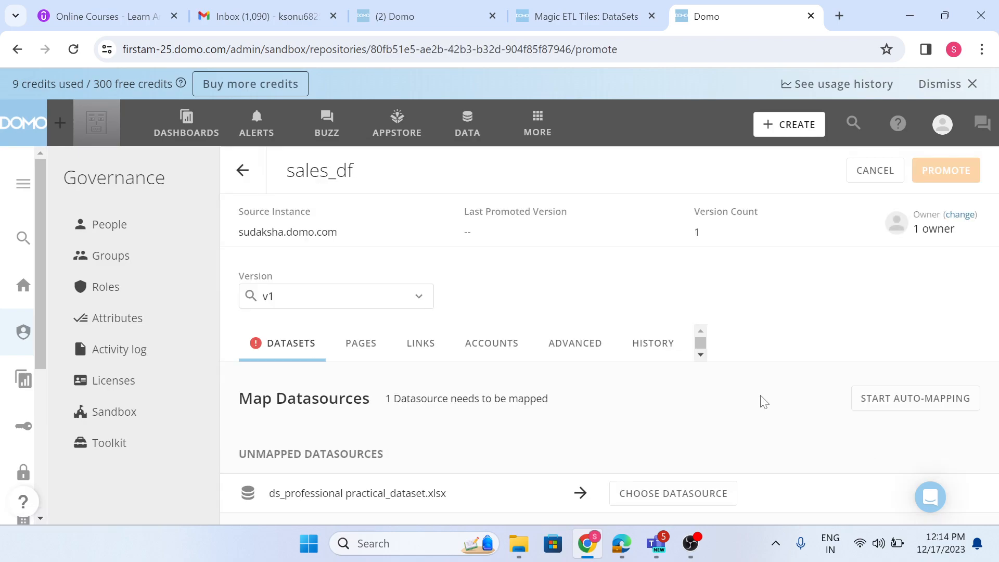
left_click(687, 495)
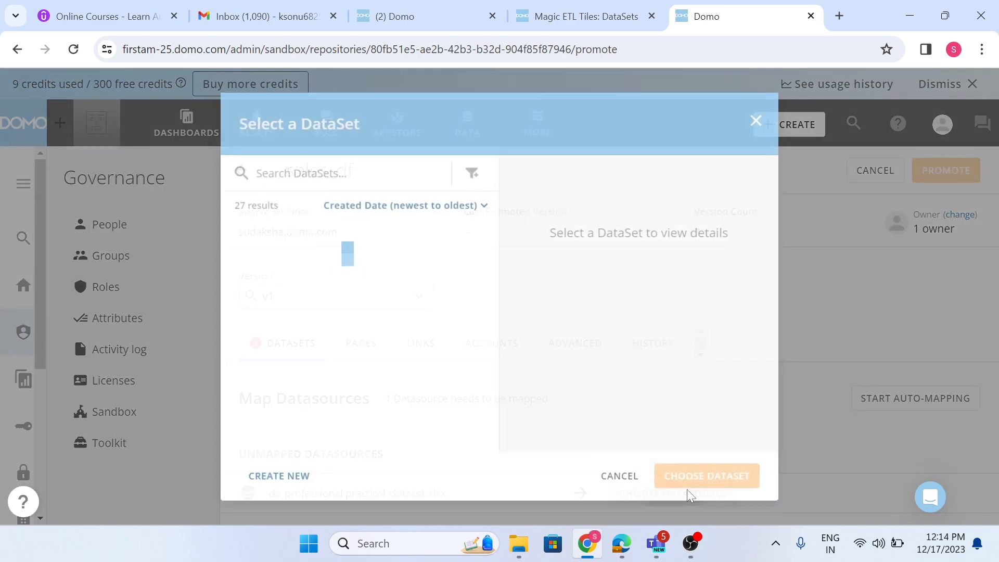
left_click(377, 229)
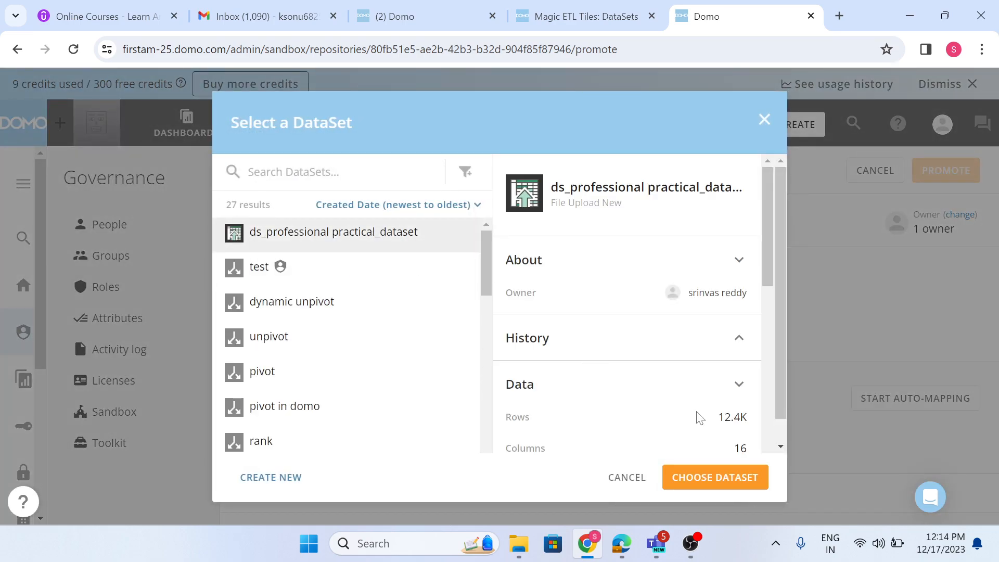
left_click(752, 474)
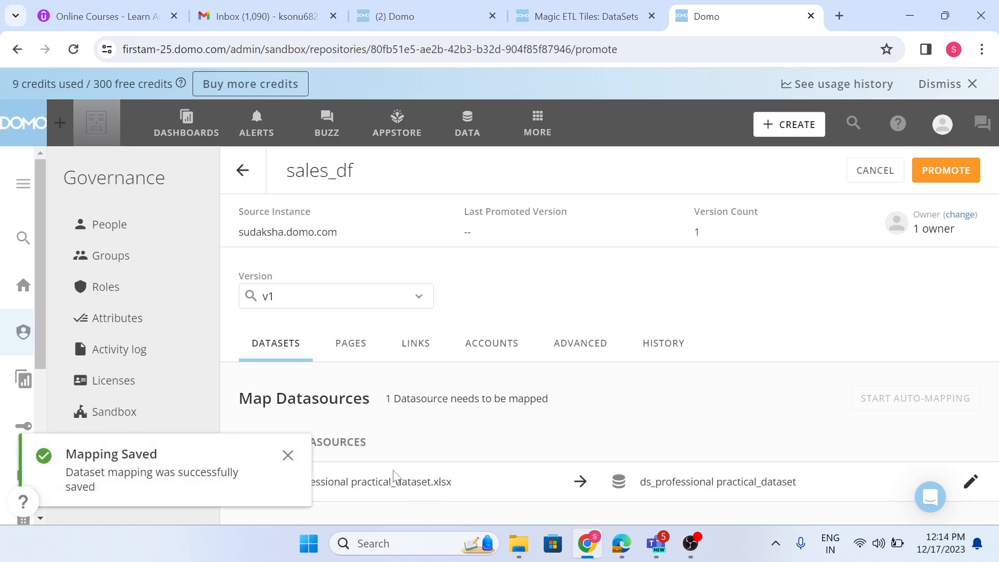
left_click(289, 457)
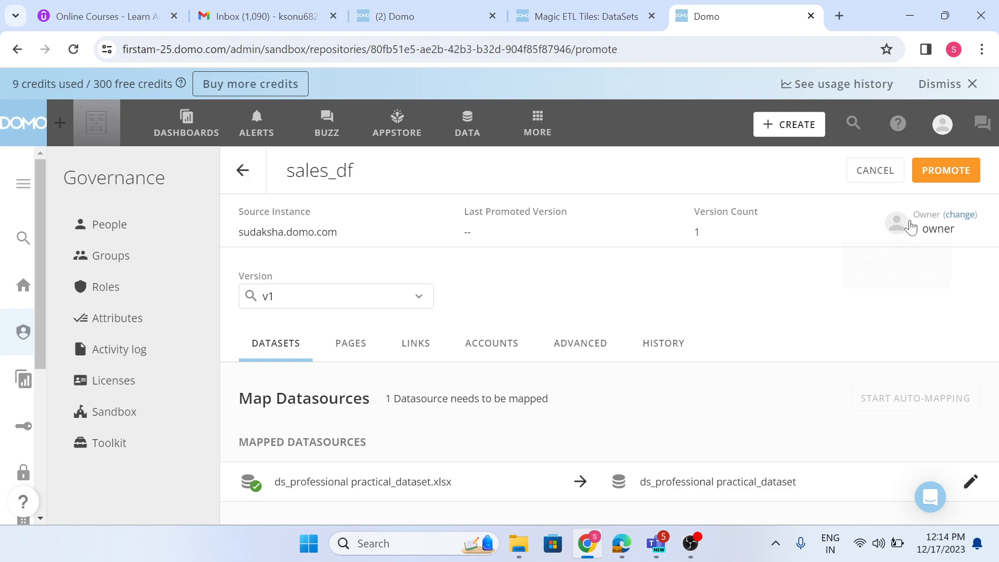
left_click(958, 170)
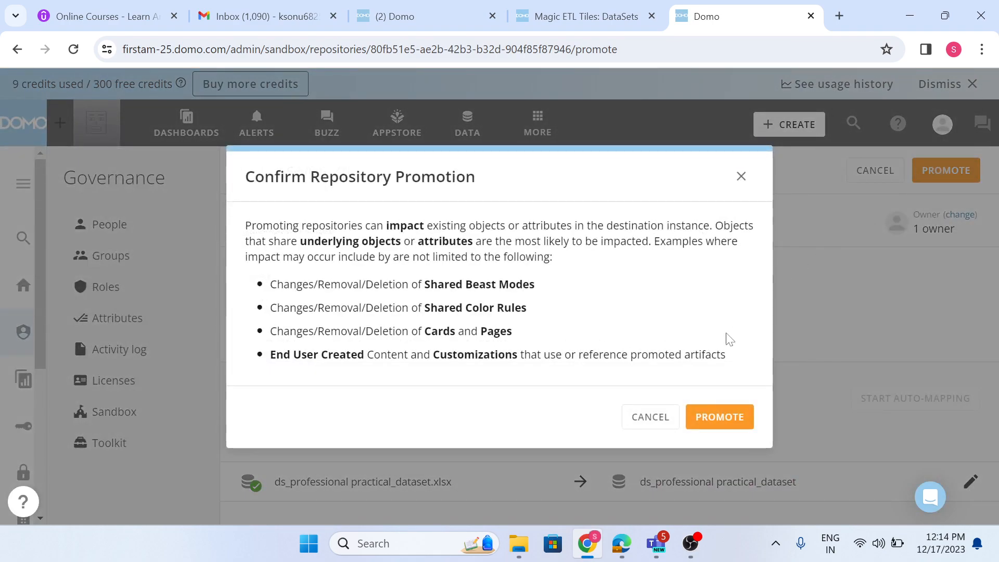
left_click(731, 423)
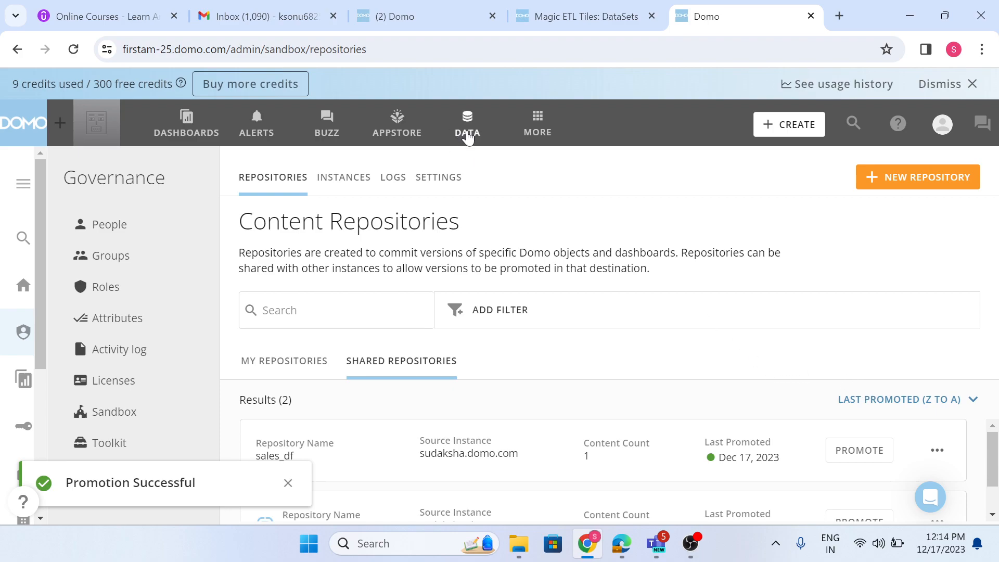
Open the promoted Sand_box_sales dataset in the firstam-25 instance and go to the DataFlow behind it.
left_click(467, 125)
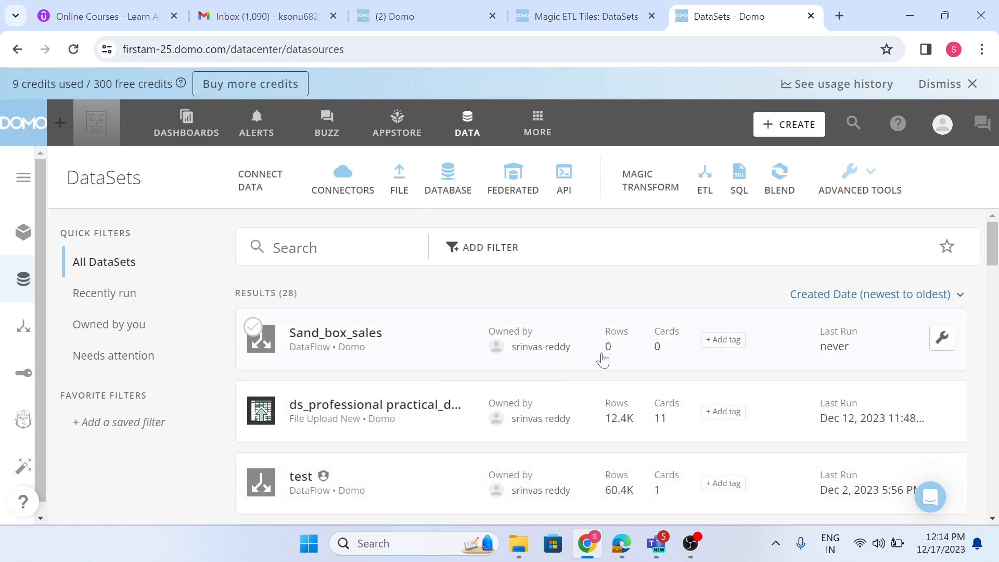
left_click(942, 337)
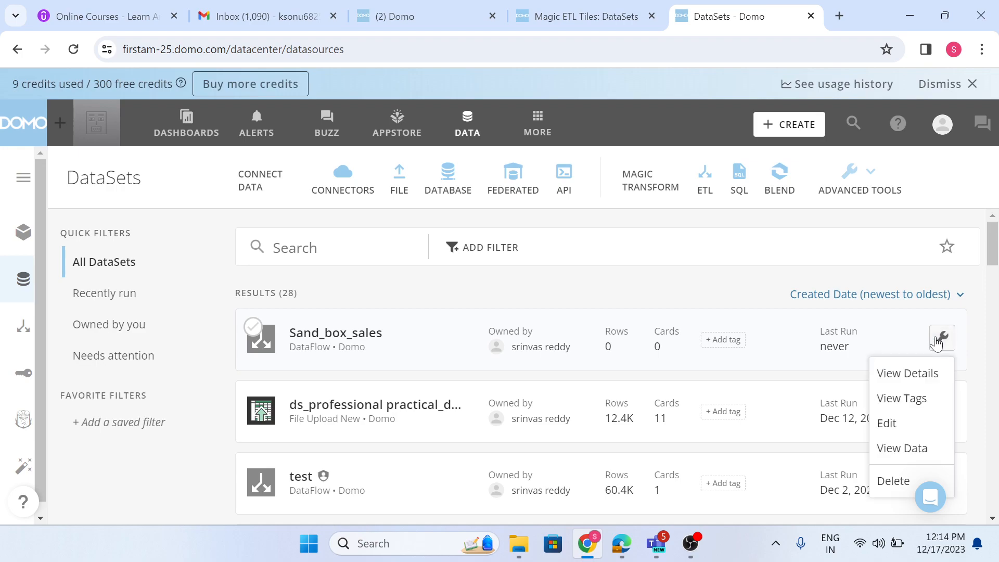
left_click(397, 332)
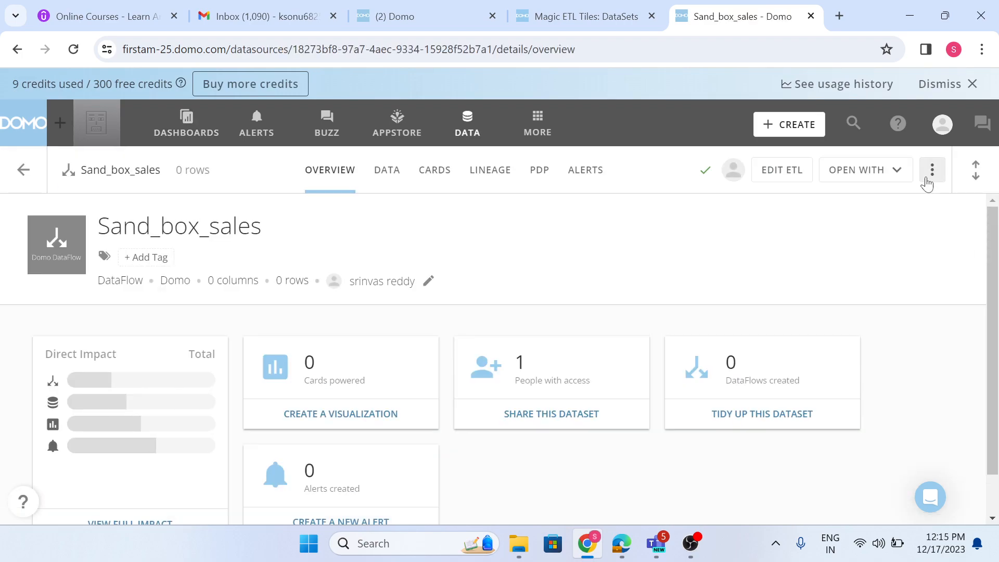
left_click(930, 172)
left_click(804, 204)
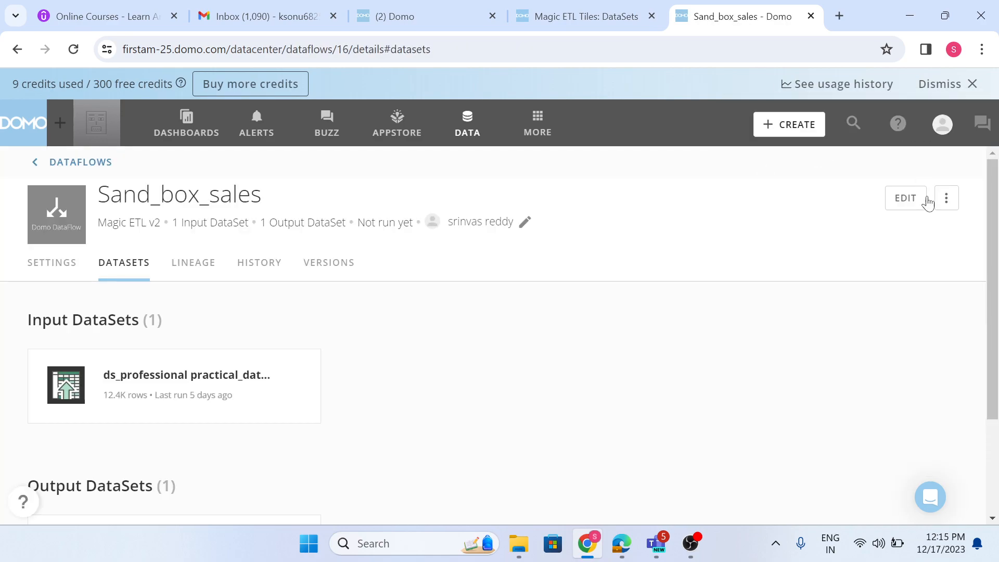
Run the promoted Sand_box_sales DataFlow and check its run history.
left_click(946, 198)
left_click(905, 252)
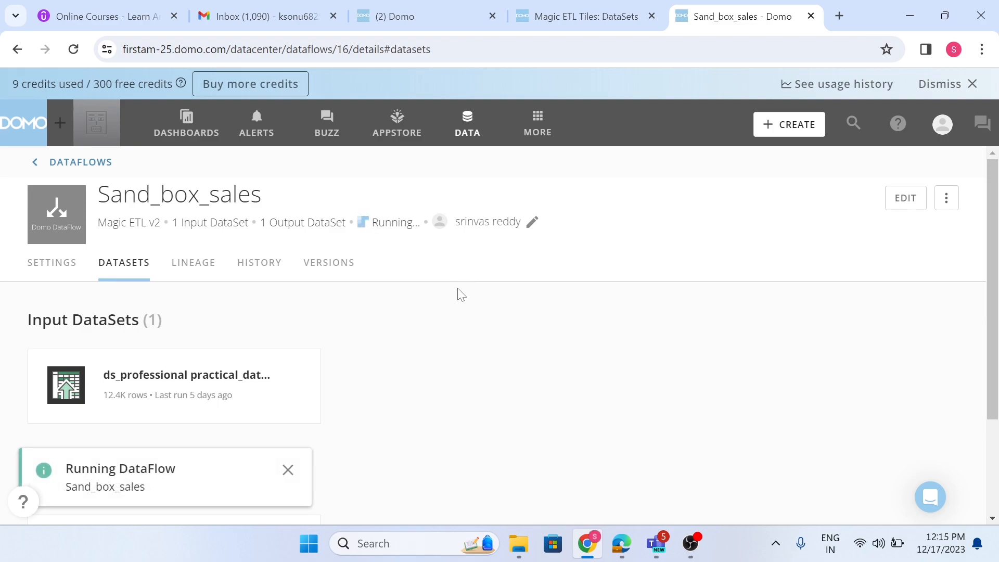
left_click(258, 266)
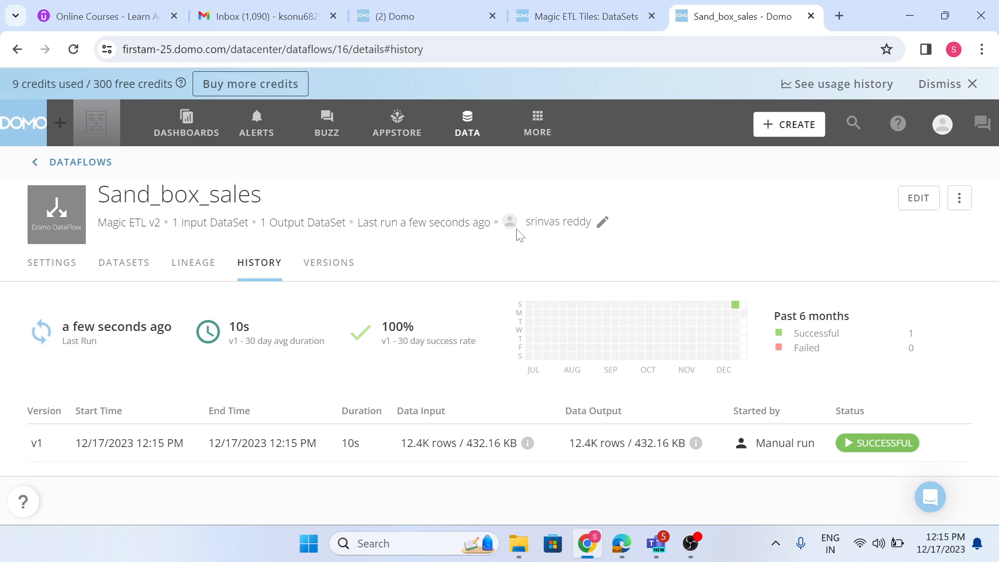
Switch to the sudaksha instance, open the Sand_box_sales DataFlow in the ETL editor, and open the configuration of its Select Columns tile.
left_click(411, 15)
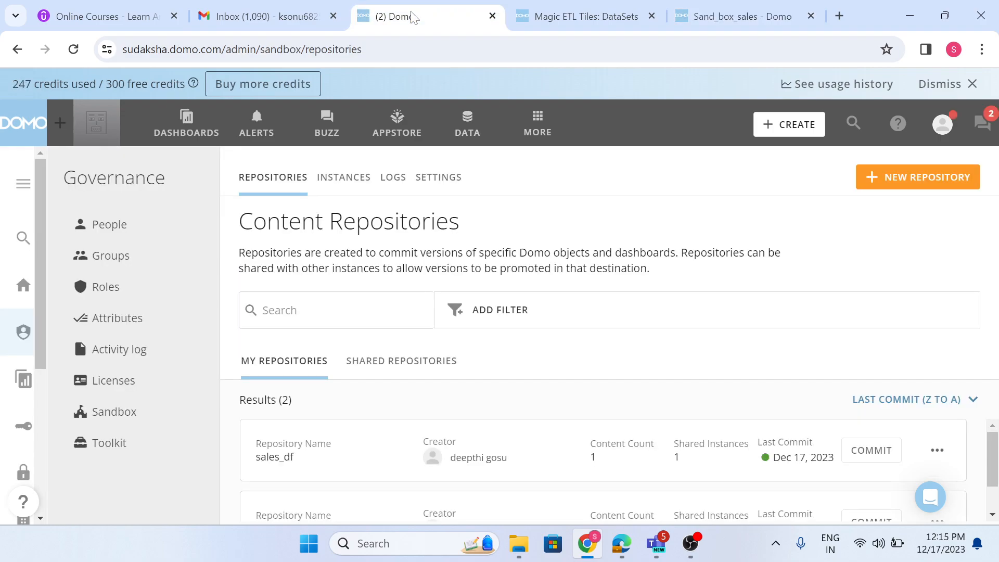
left_click(791, 12)
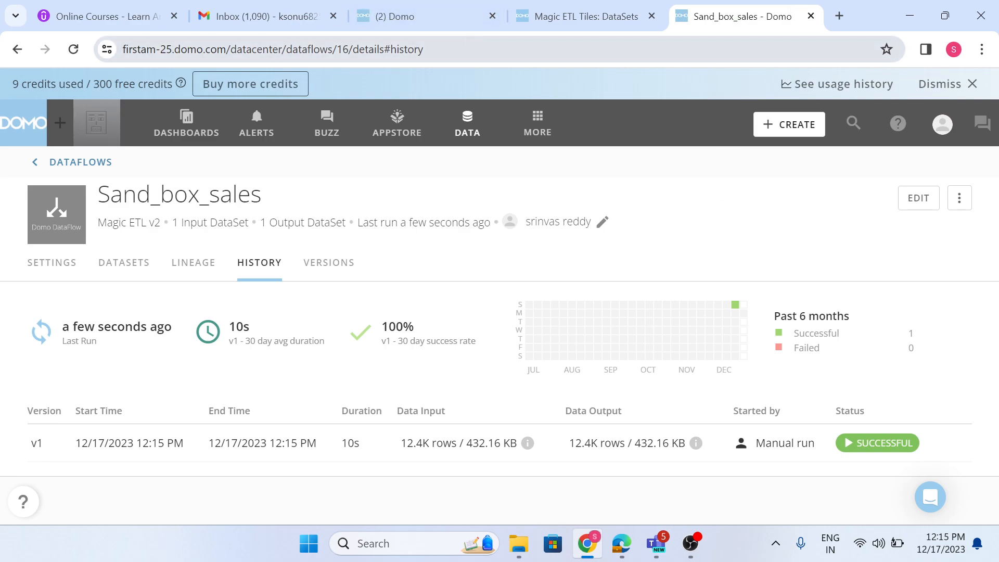
left_click(433, 16)
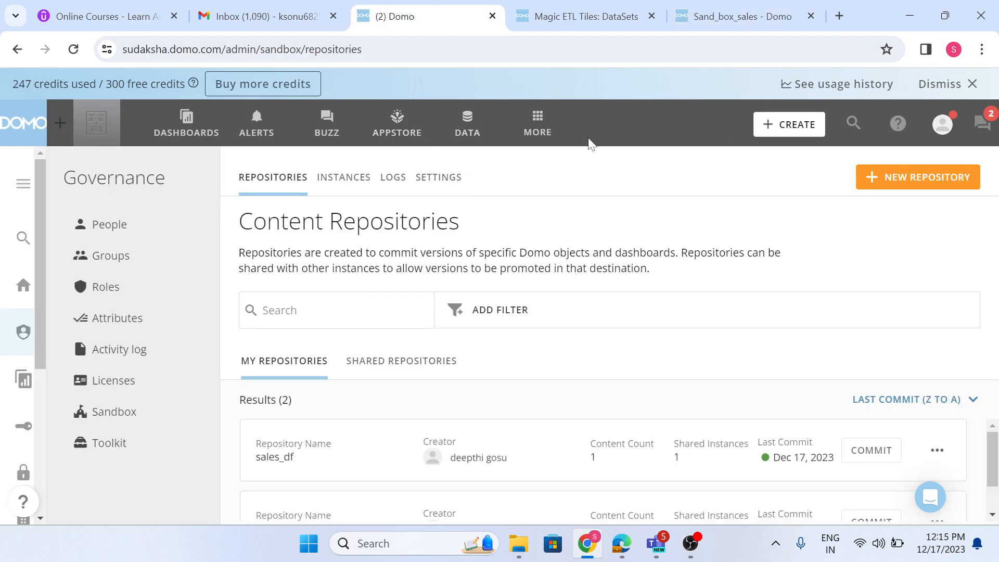
left_click(469, 137)
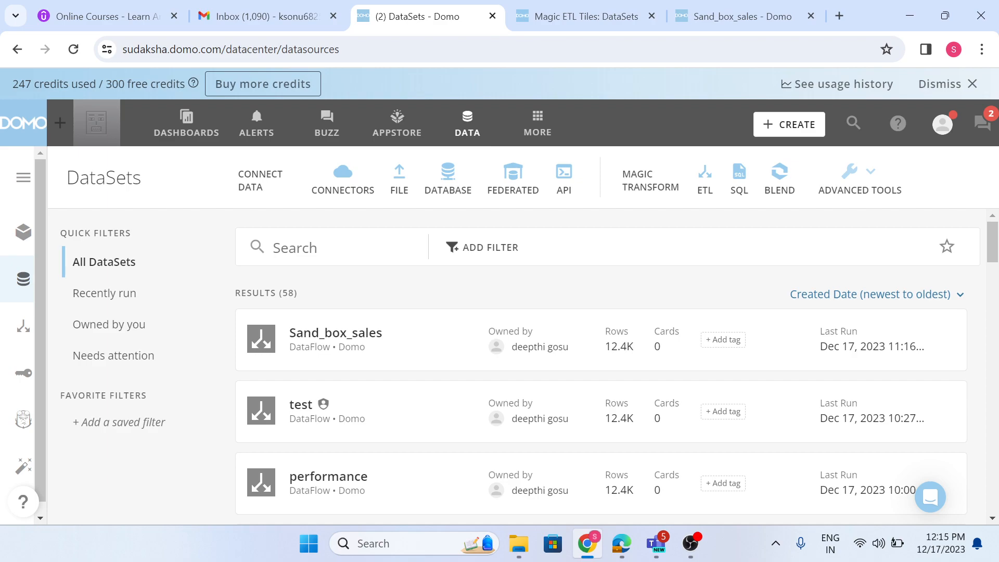
left_click(377, 351)
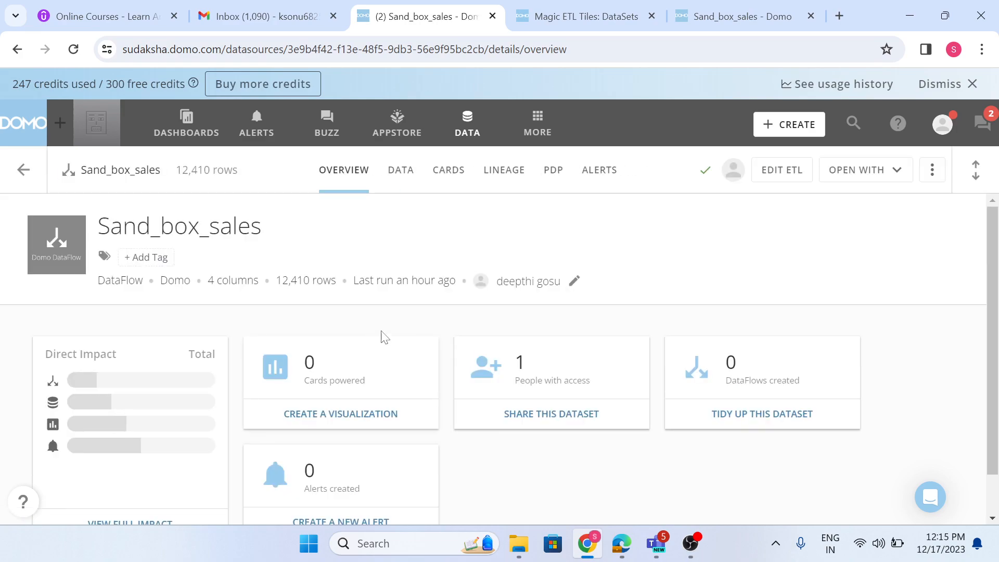
left_click(412, 185)
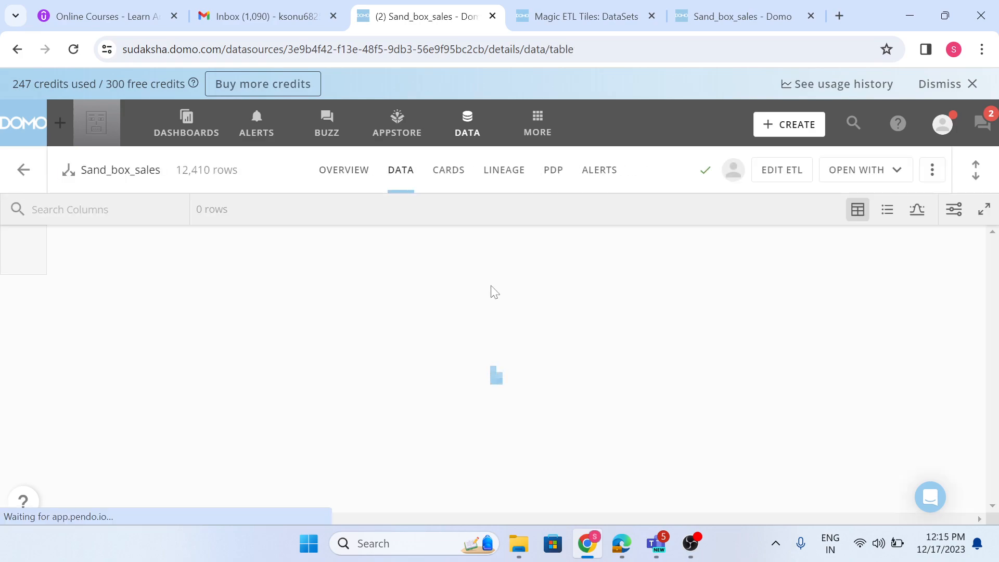
left_click(805, 174)
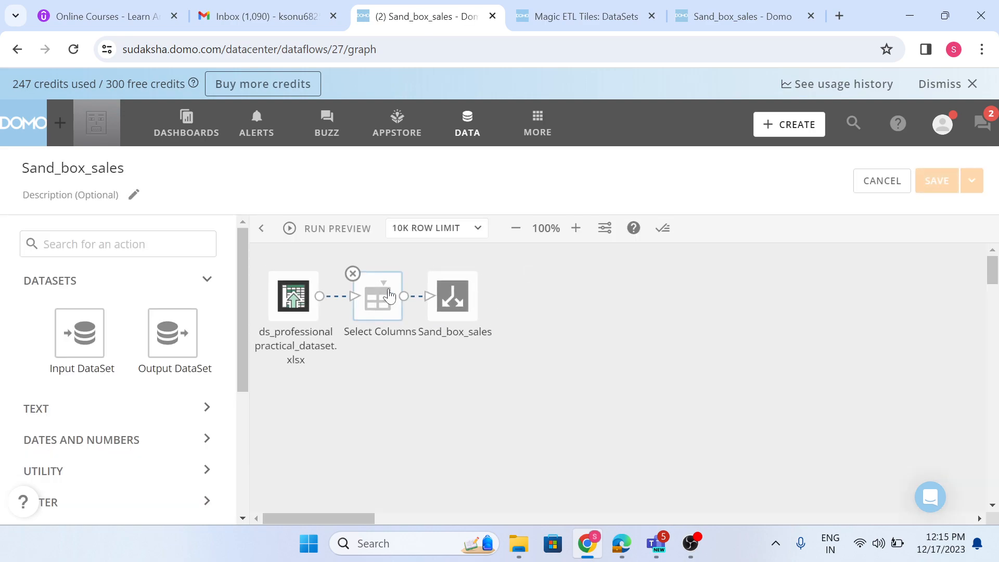
left_click(378, 297)
scroll(513, 408, "down", 5)
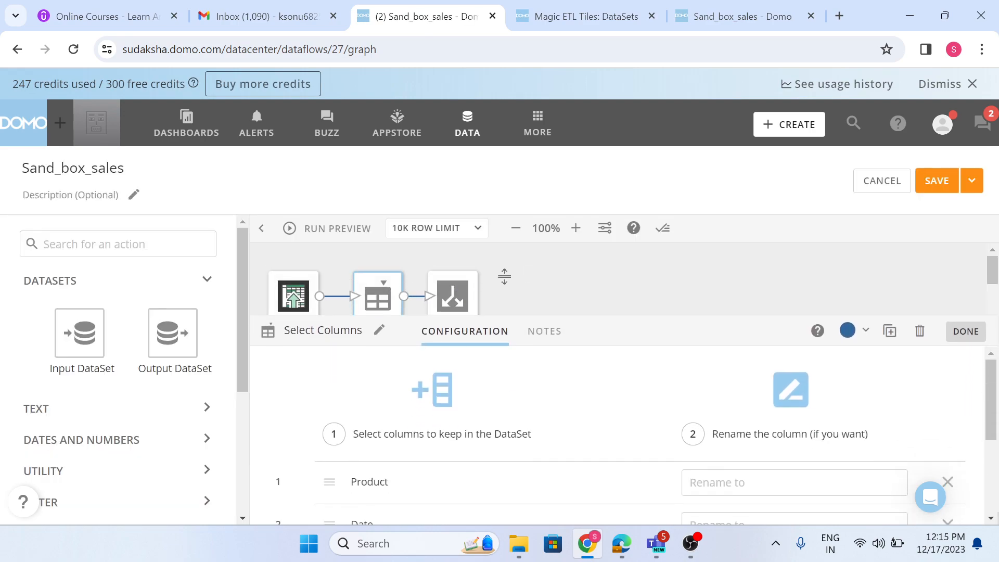
Switch to the firstam-25 instance and examine the data and overview of the Sand_box_sales output dataset.
left_click(749, 16)
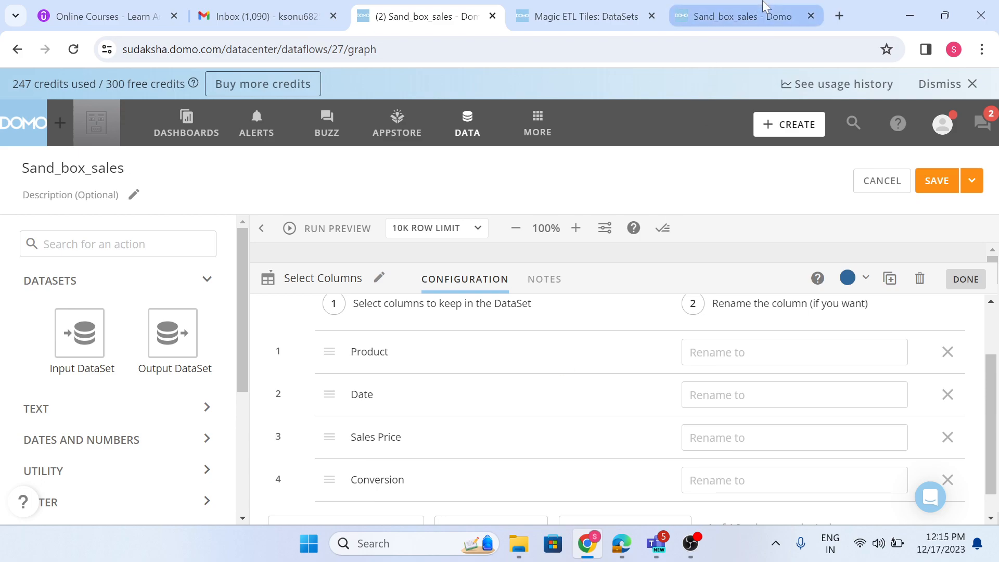
mouse_move(211, 222)
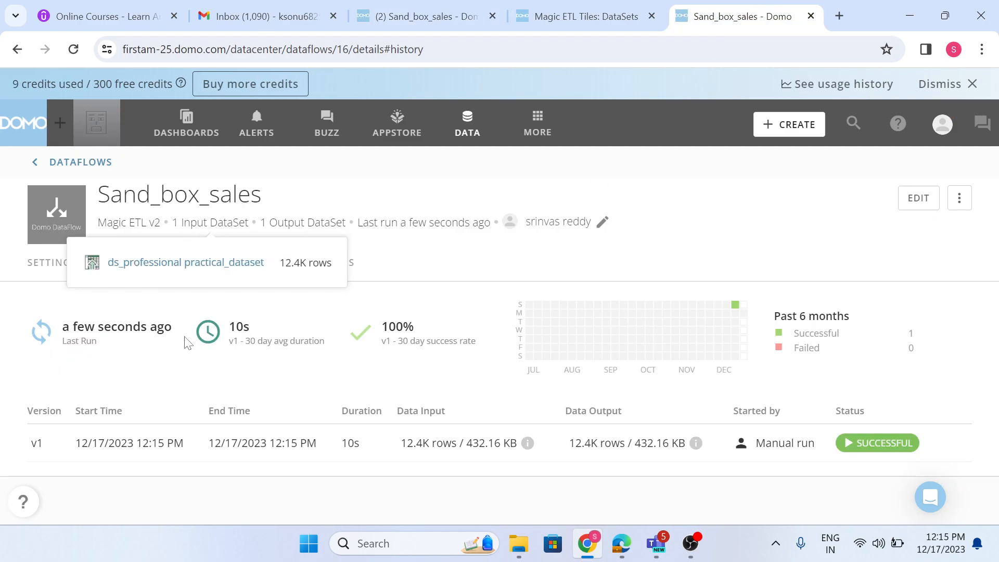
left_click(126, 281)
scroll(123, 442, "down", 2)
left_click(123, 485)
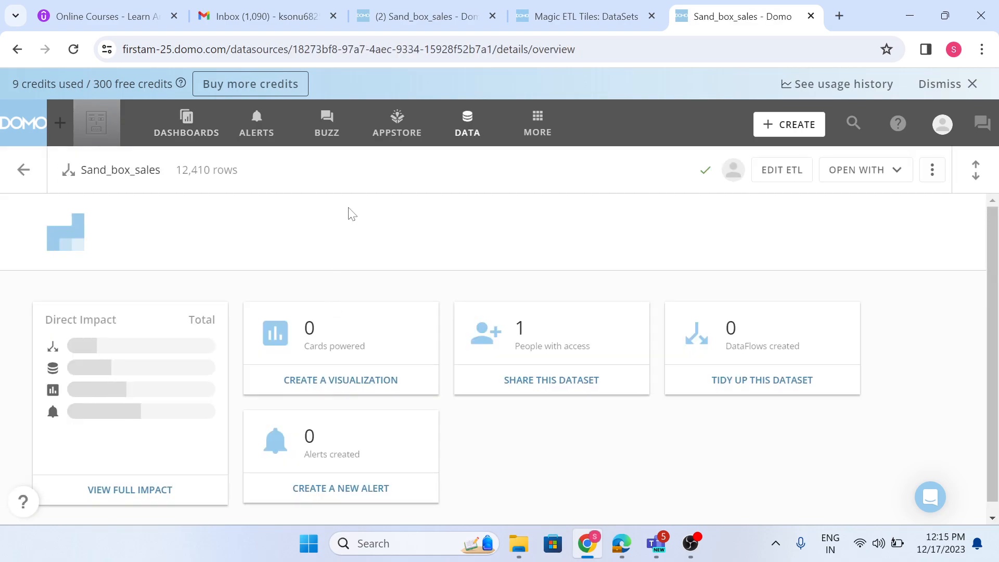
left_click(402, 188)
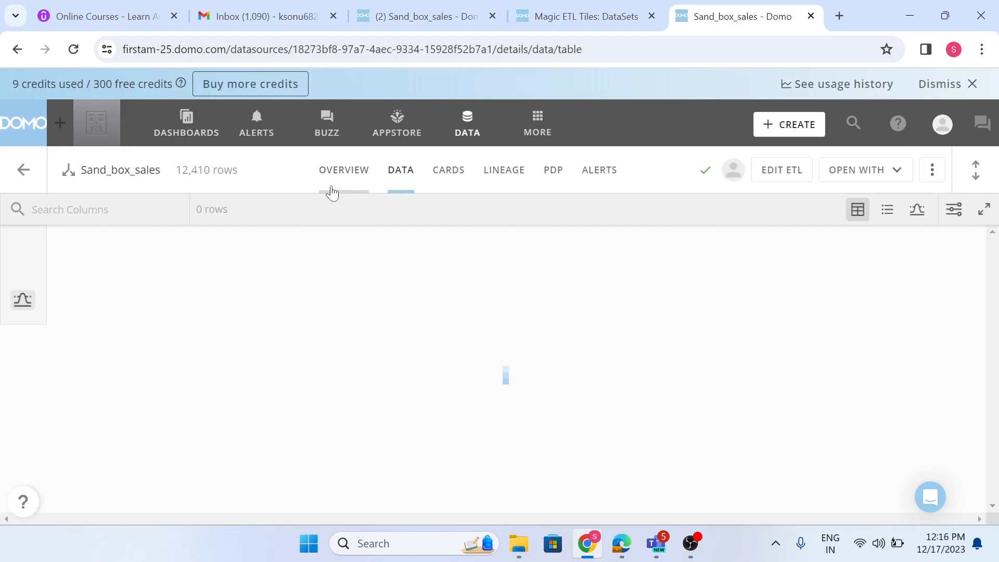
left_click(331, 193)
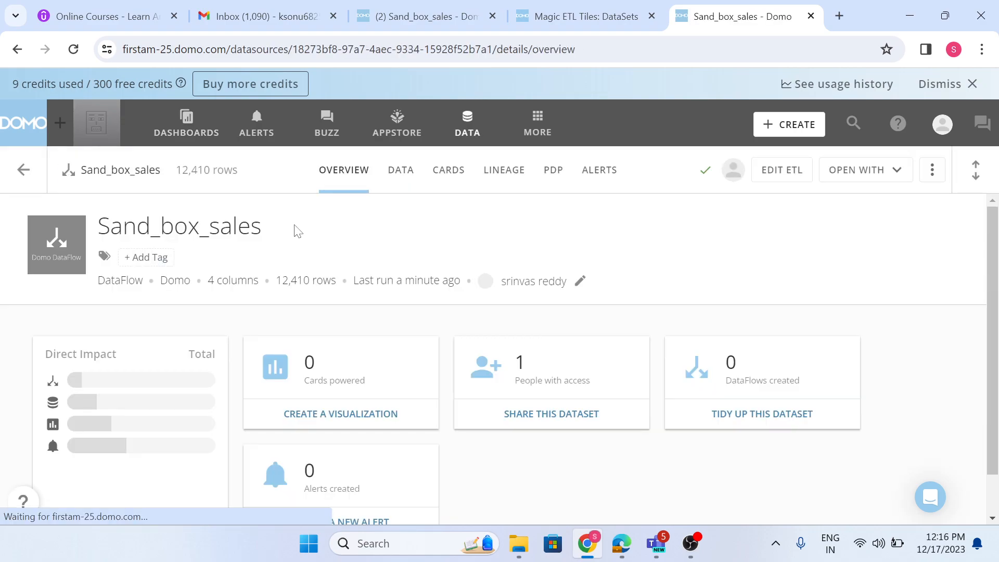
Switch to the sudaksha instance and add the Region and Sales Margin Dollars columns to the Select Columns tile of Sand_box_sales.
left_click(425, 17)
scroll(443, 412, "down", 2)
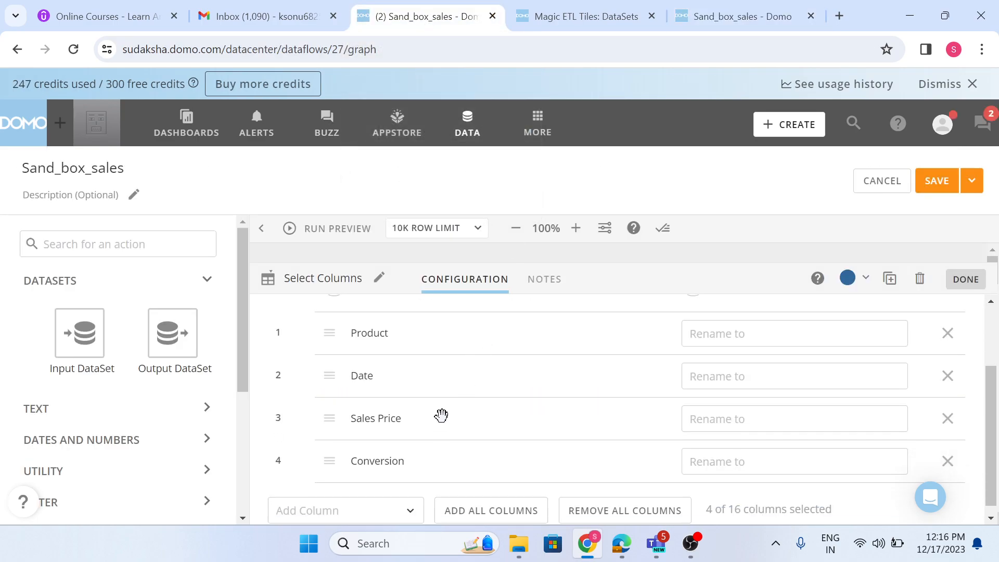
left_click(276, 501)
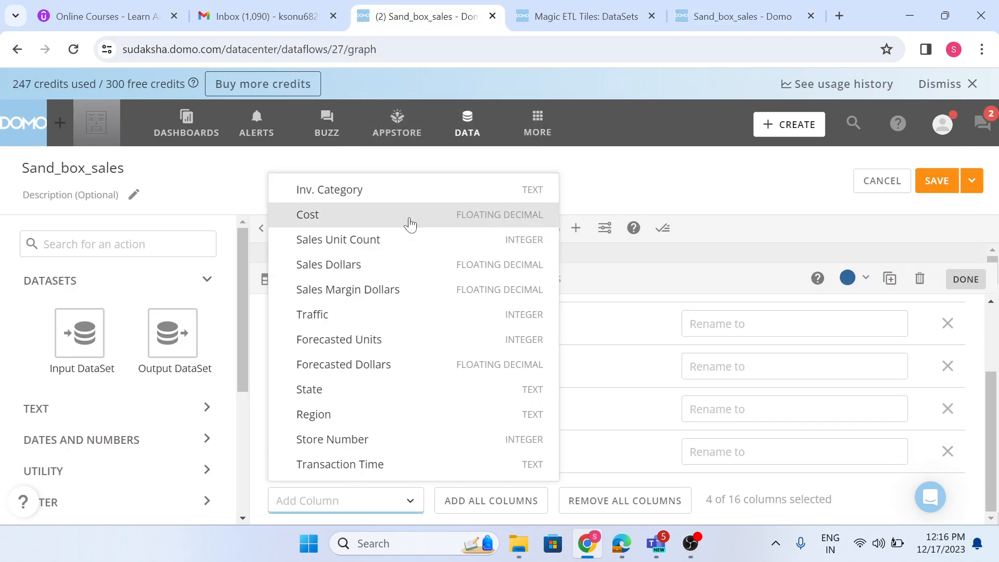
left_click(370, 415)
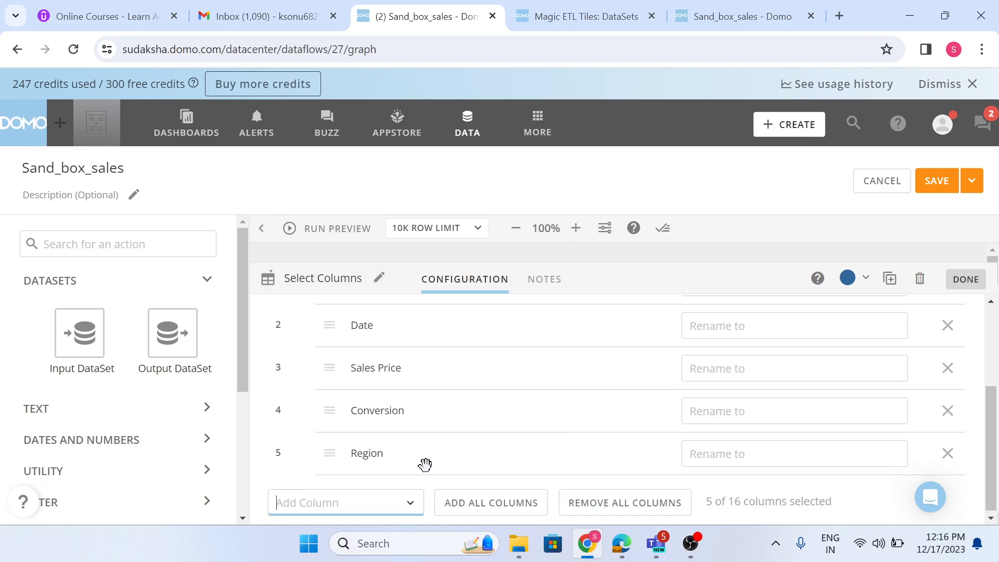
left_click(364, 501)
left_click(379, 314)
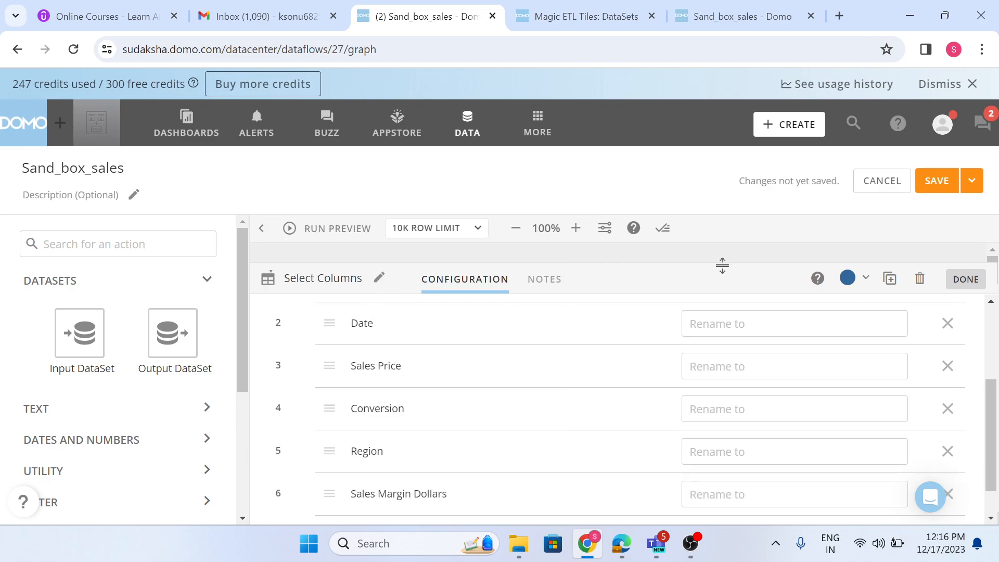
left_click(965, 277)
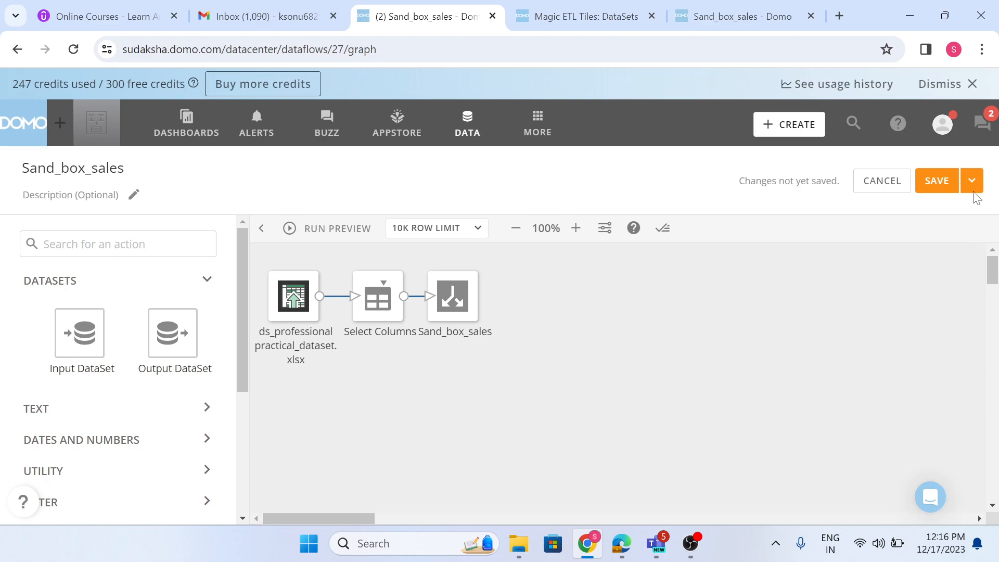
Save and run the edited Sand_box_sales DataFlow without a version description, and open its output dataset's overview.
left_click(972, 183)
left_click(937, 218)
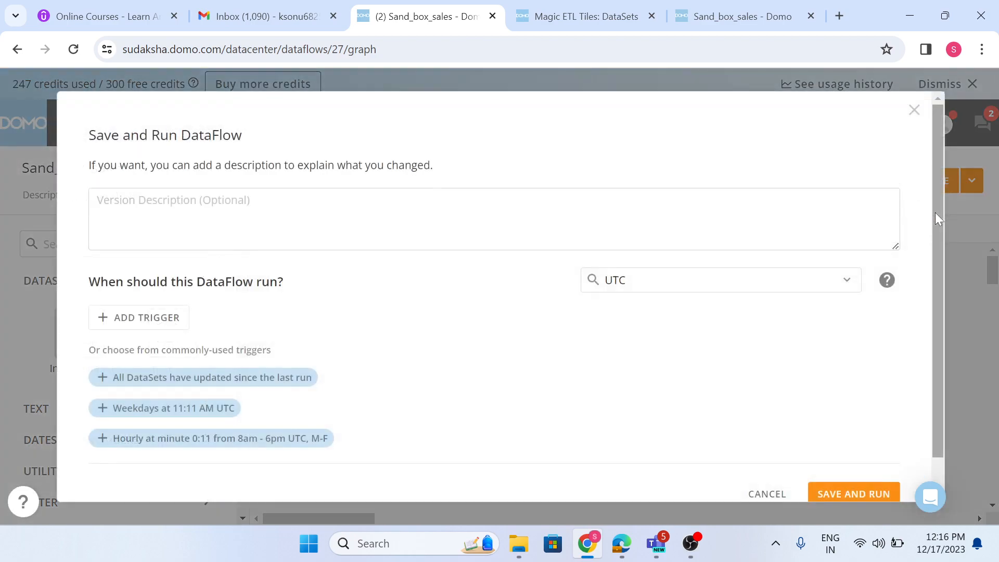
left_click(847, 495)
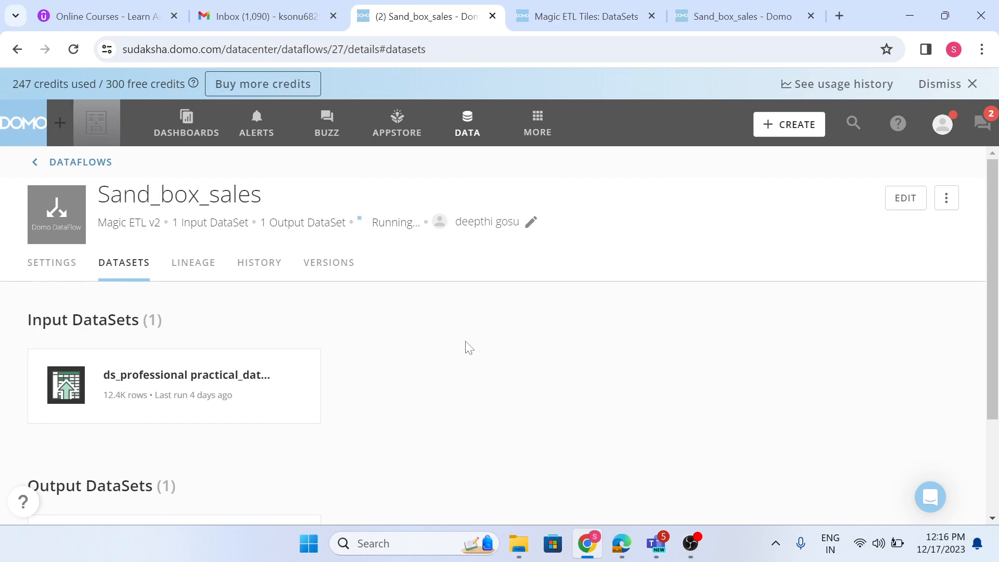
scroll(471, 344, "down", 3)
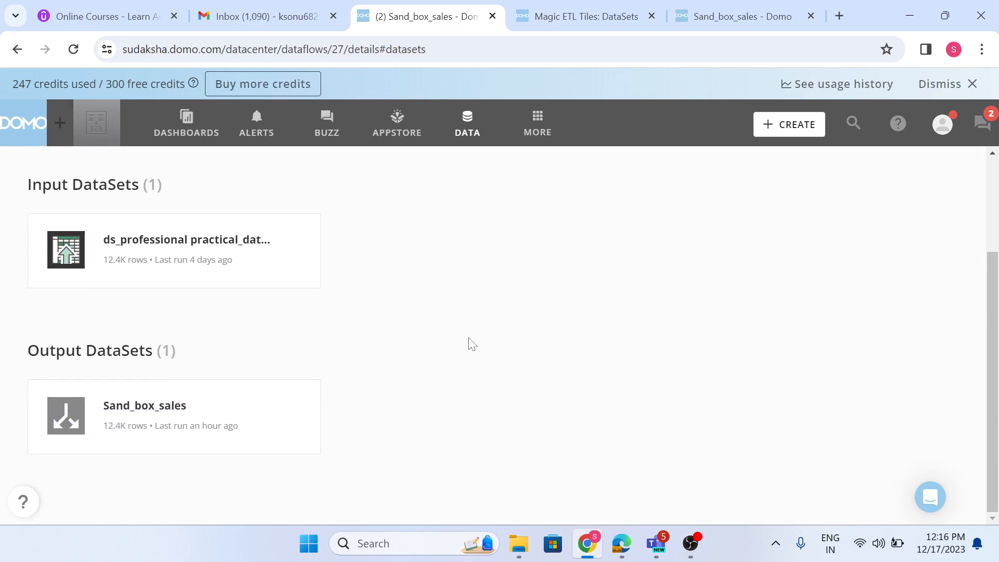
left_click(178, 423)
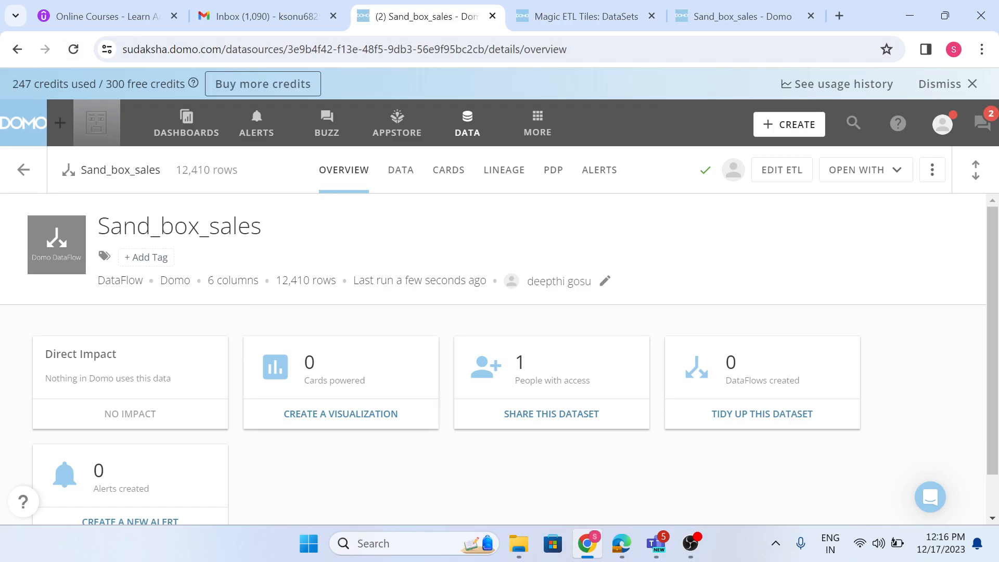
Commit the sales_df repository in the Sandbox of the sudaksha instance, leaving the description empty and promotion allowed.
left_click(537, 125)
left_click(416, 188)
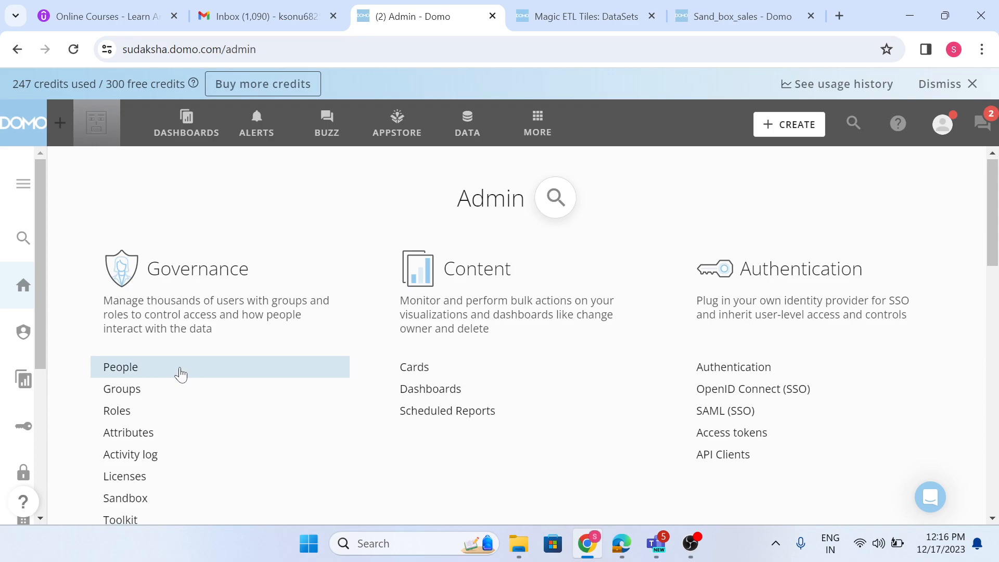
left_click(131, 417)
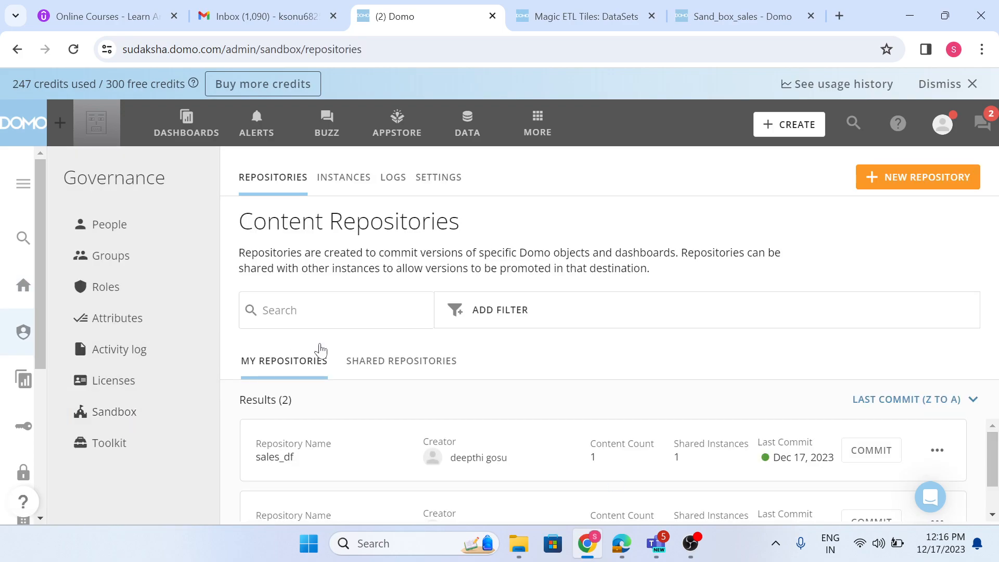
left_click(862, 457)
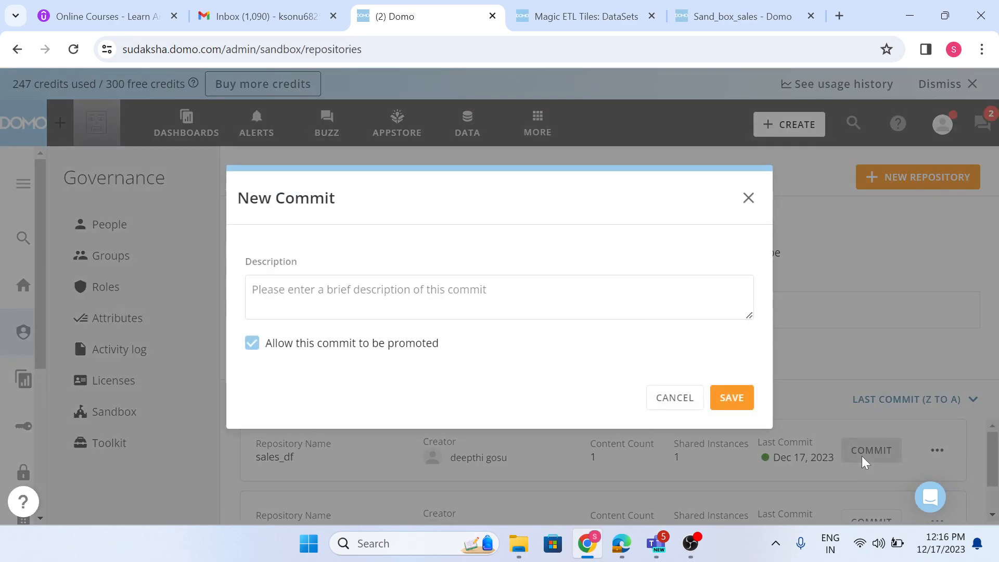
left_click(732, 403)
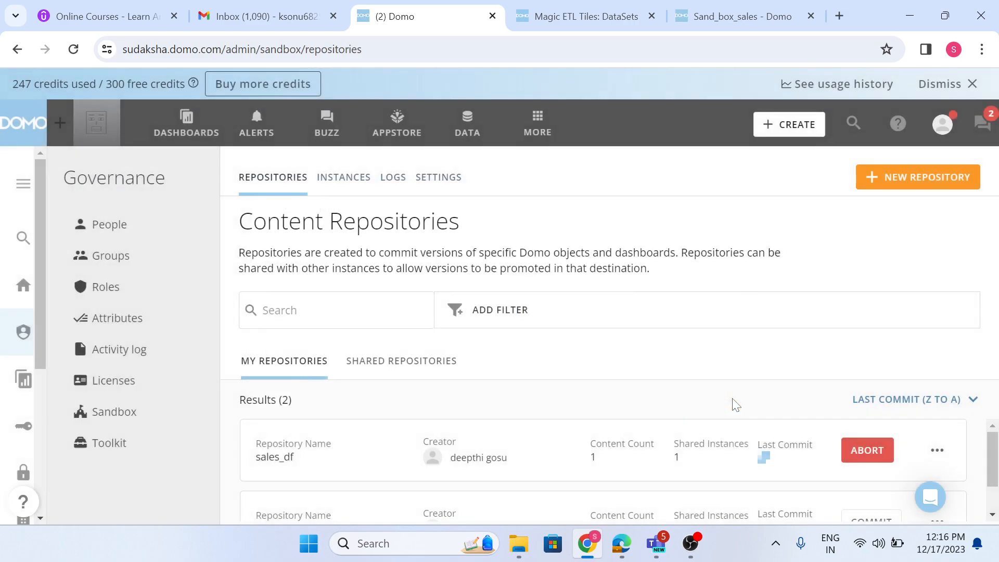
Switch to the firstam-25 instance and promote the shared sales_df repository in its Sandbox, confirming the promotion.
left_click(742, 16)
left_click(544, 128)
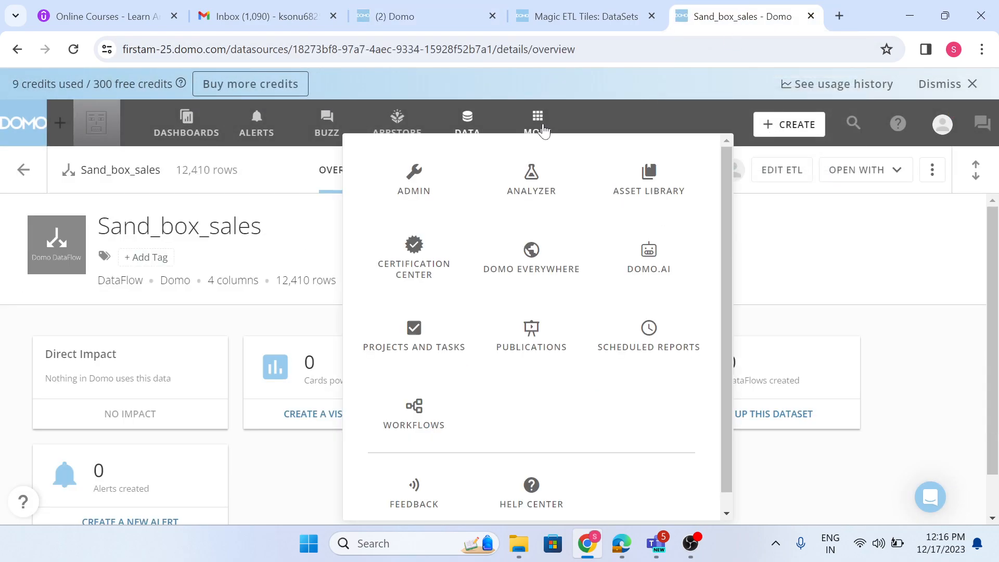
left_click(420, 201)
scroll(208, 376, "down", 2)
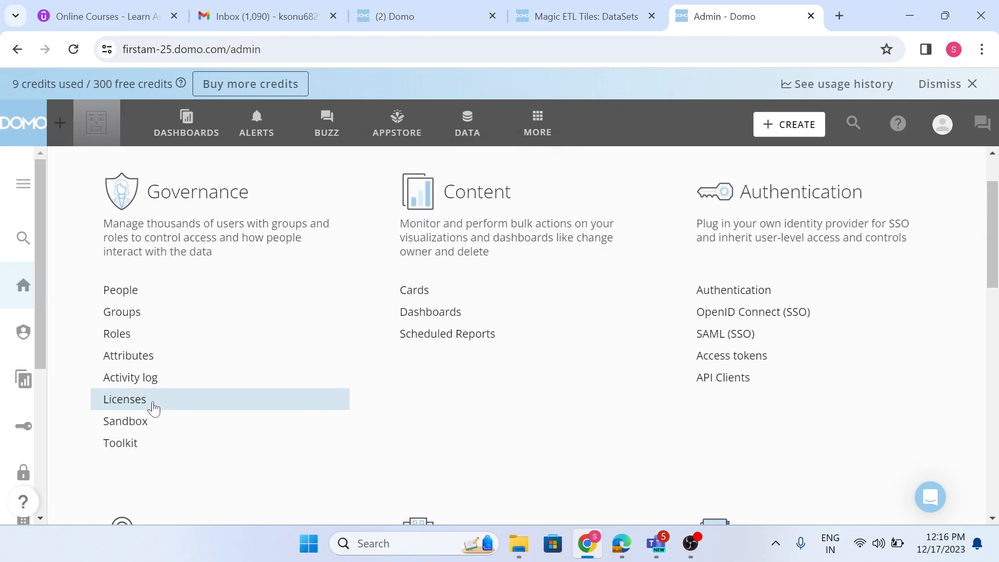
left_click(156, 422)
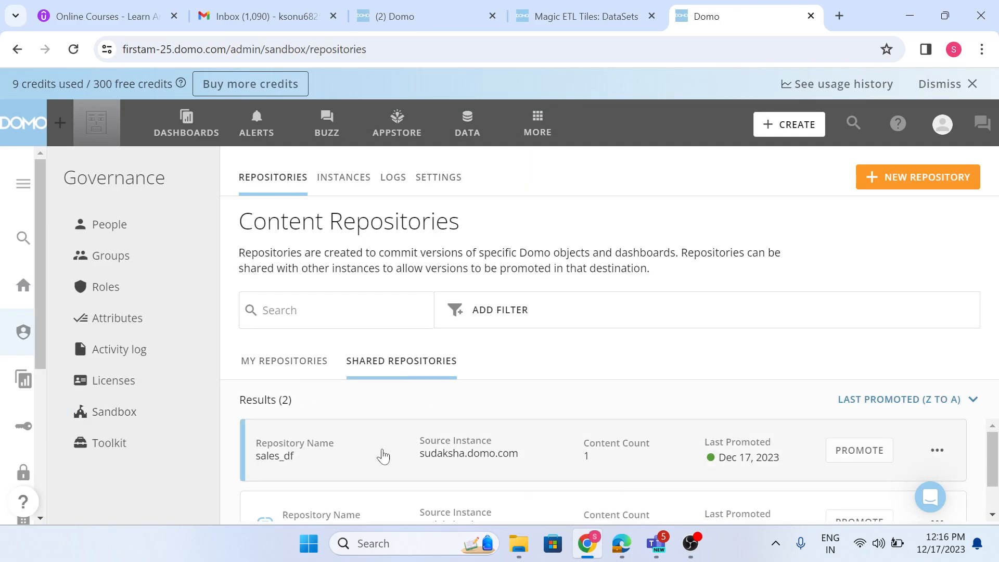
left_click(859, 451)
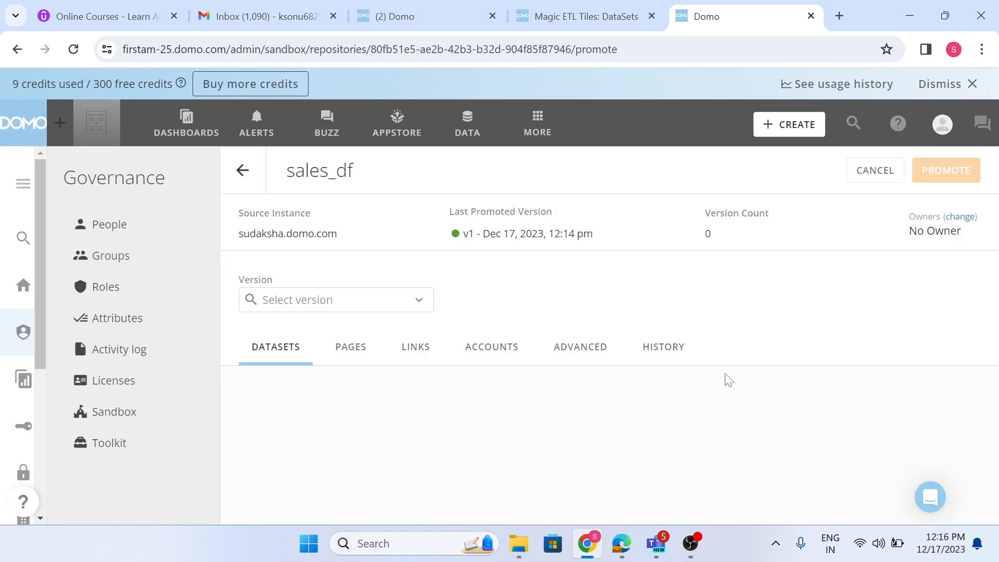
left_click(927, 174)
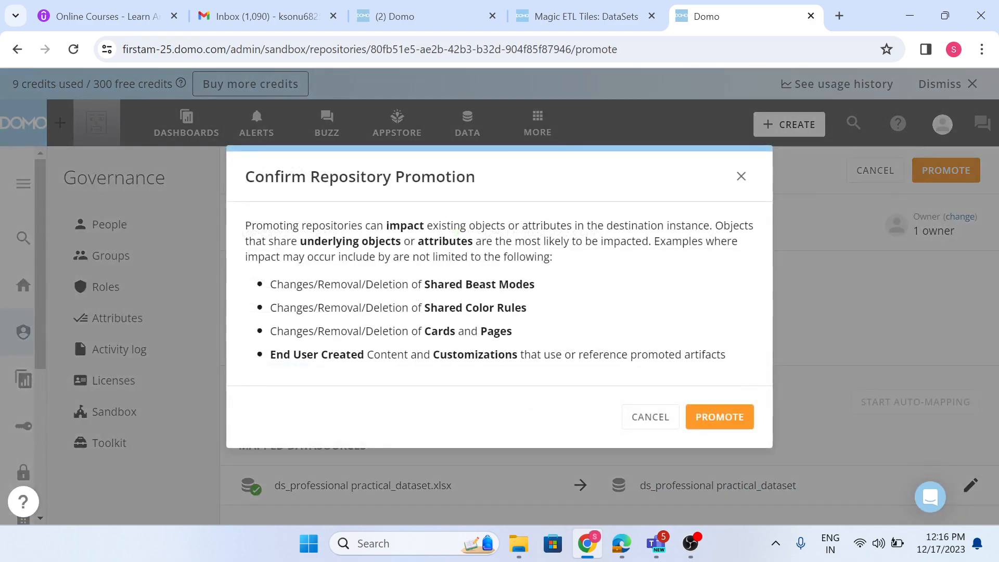
left_click(729, 416)
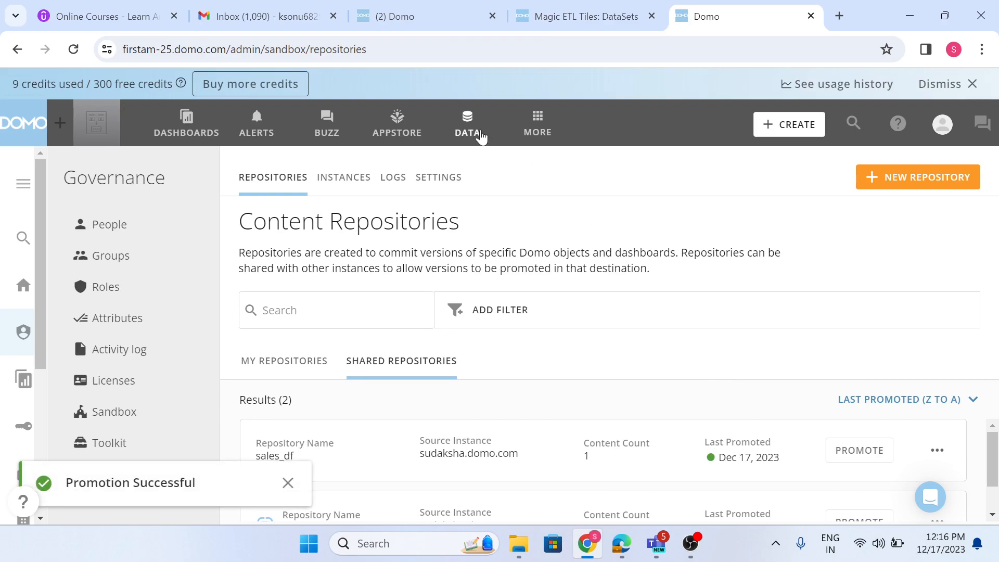
Open the Sand_box_sales dataset in firstam-25 and inspect the columns in its data table.
left_click(468, 125)
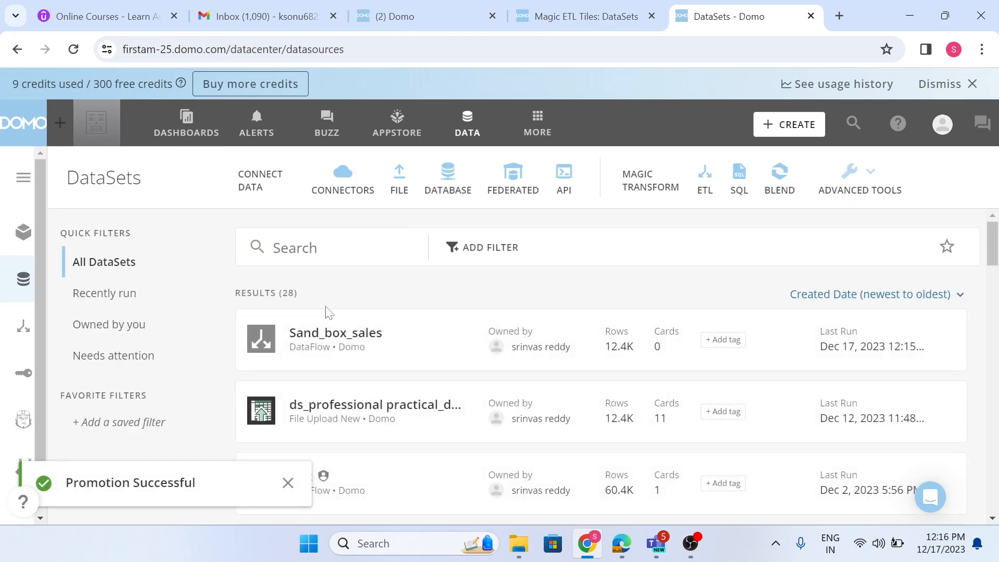
left_click(325, 333)
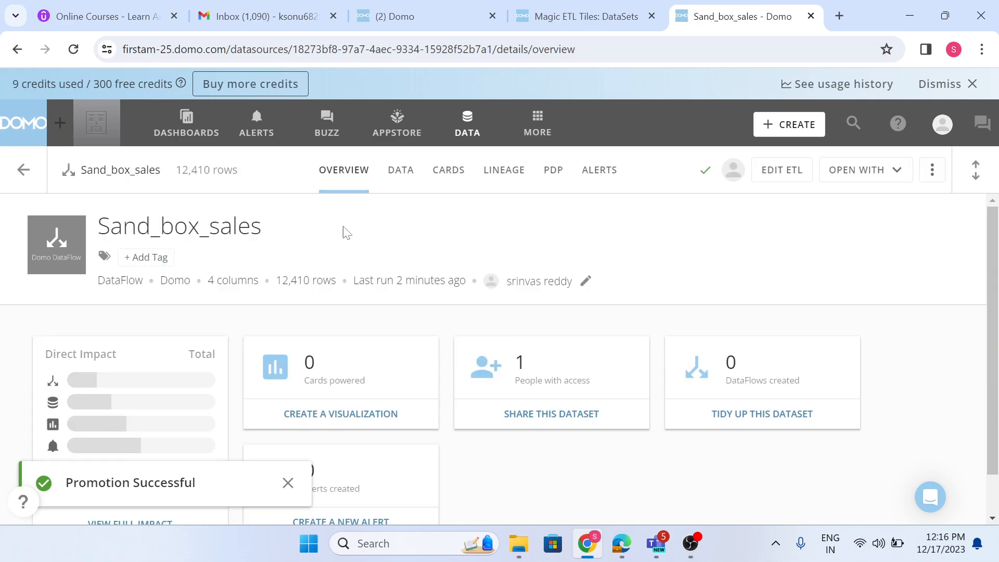
left_click(399, 170)
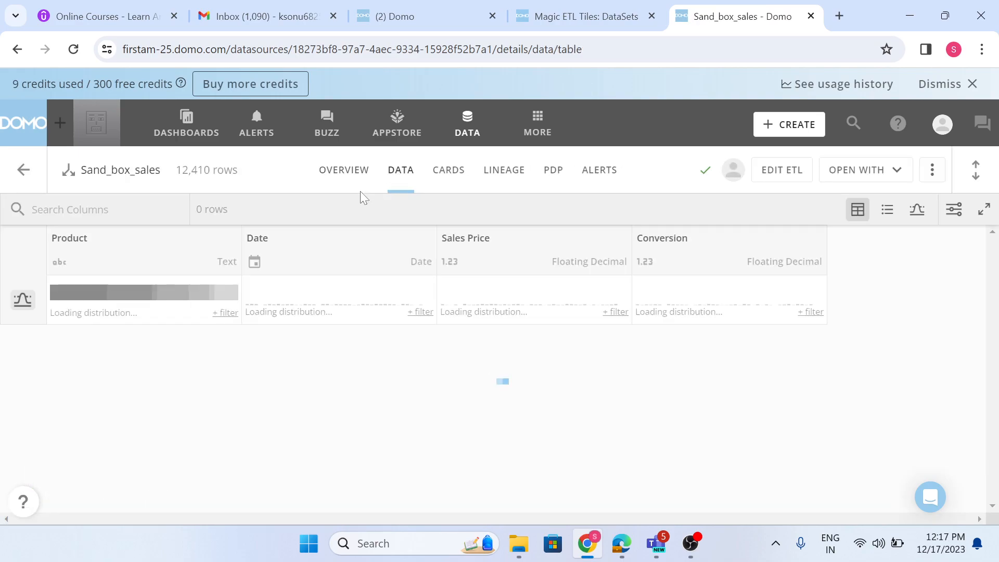
Go to the DataFlow behind the Sand_box_sales dataset in firstam-25 and run it.
left_click(932, 170)
left_click(854, 206)
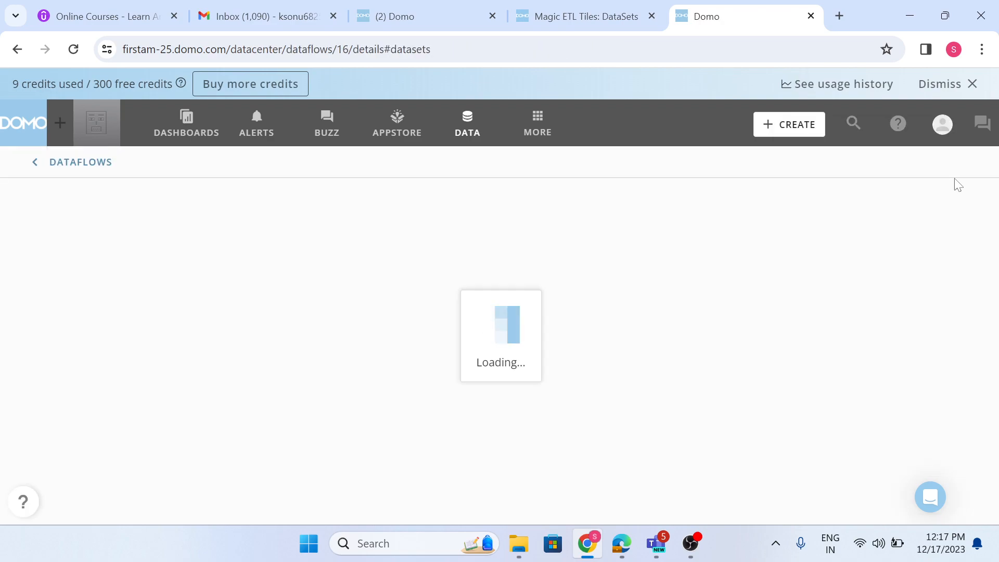
left_click(947, 197)
left_click(922, 250)
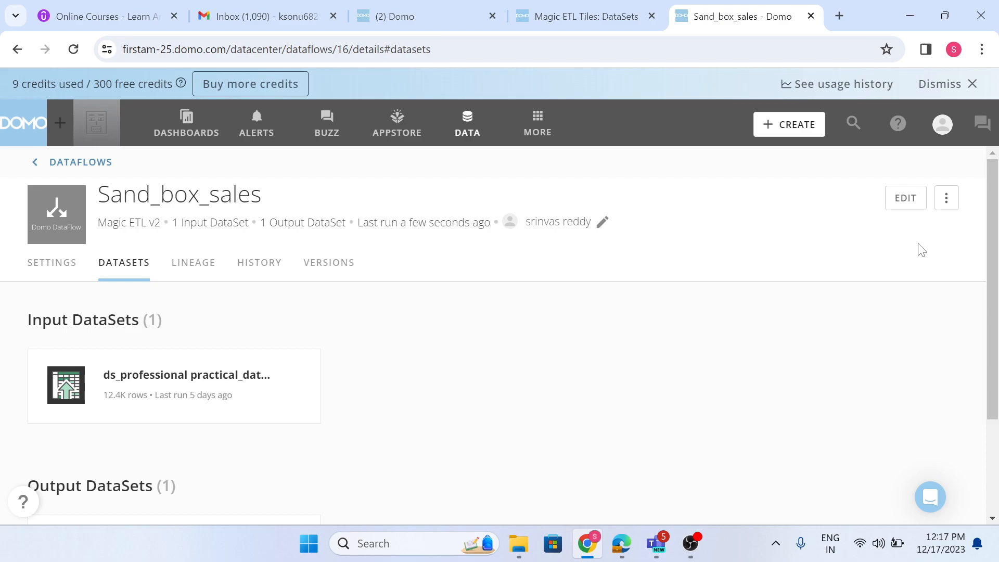
Open the DataFlow's Sand_box_sales output dataset and check the column count in its overview.
scroll(523, 356, "down", 3)
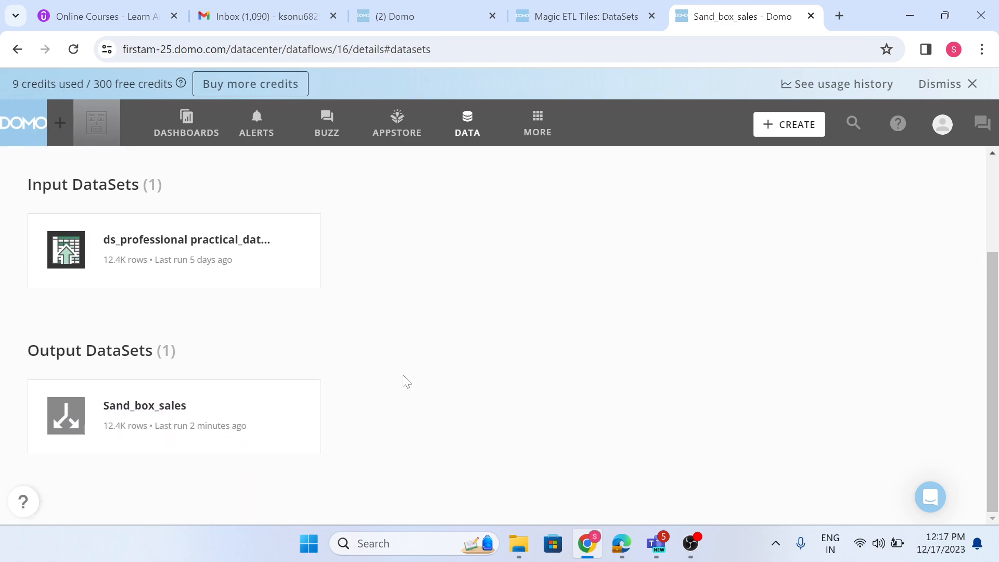
left_click(232, 417)
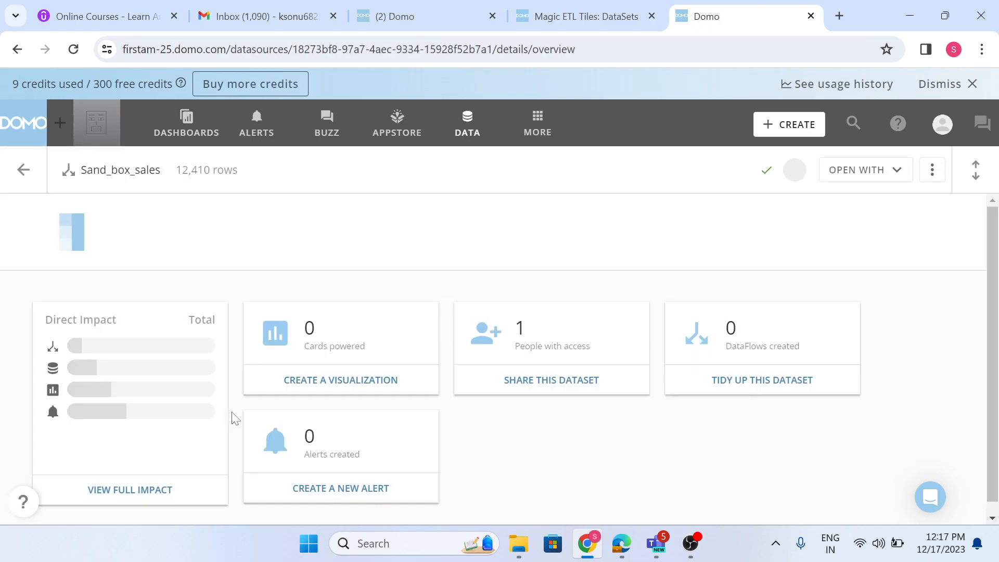
left_click_drag(208, 280, 259, 280)
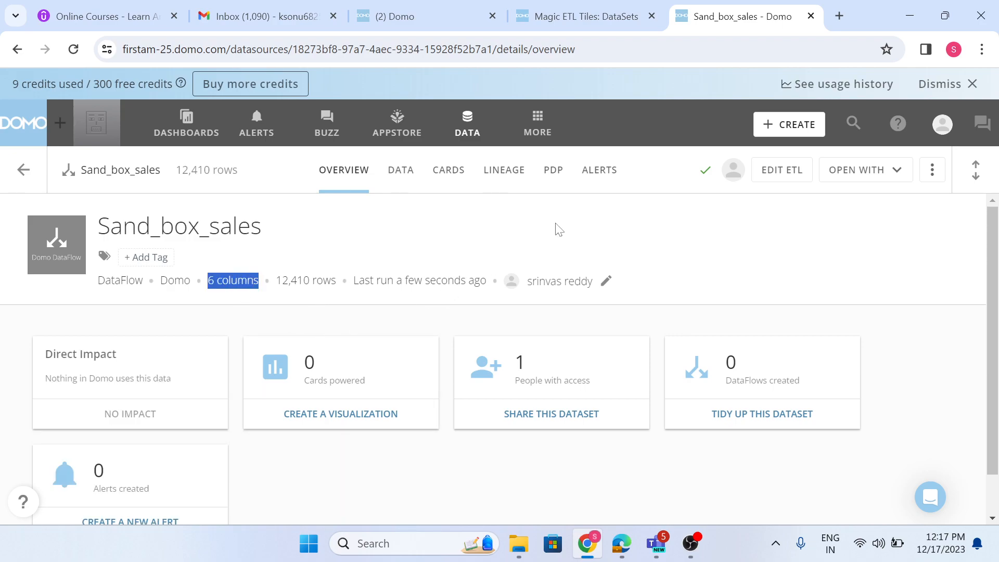